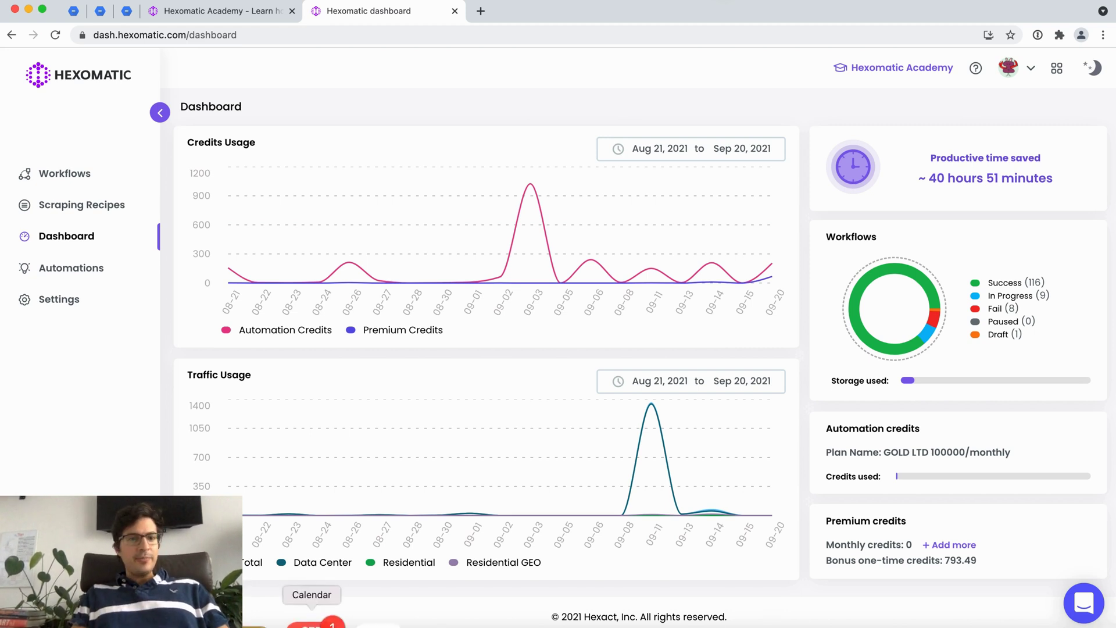
# Create a blank new workflow from the Workflows page and name it 'tutorial'
pyautogui.click(93, 175)
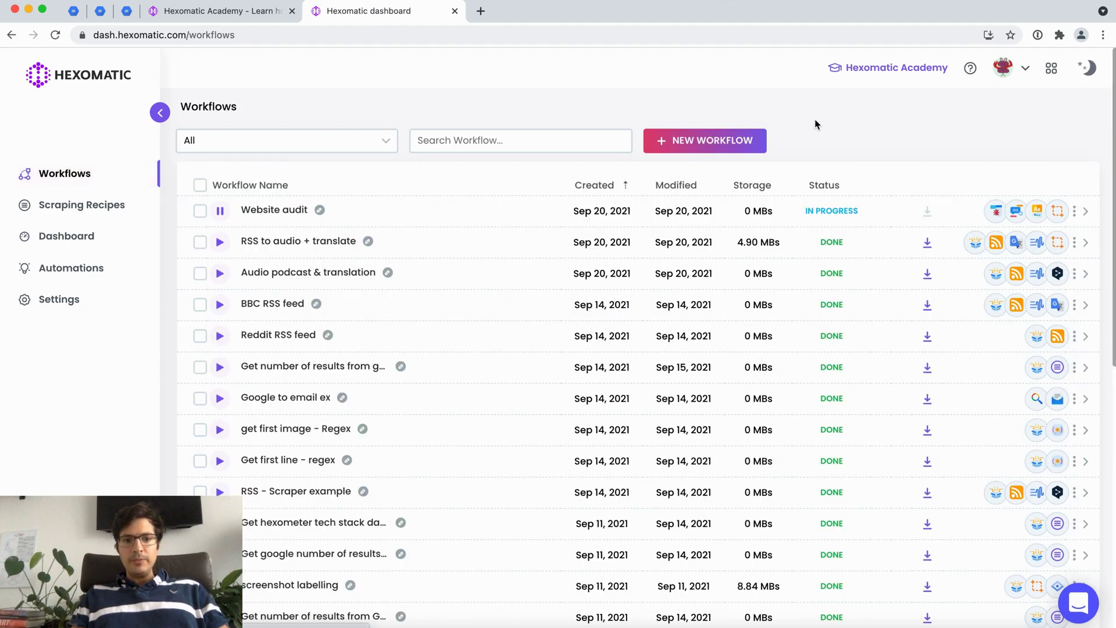
pyautogui.click(735, 138)
pyautogui.click(695, 173)
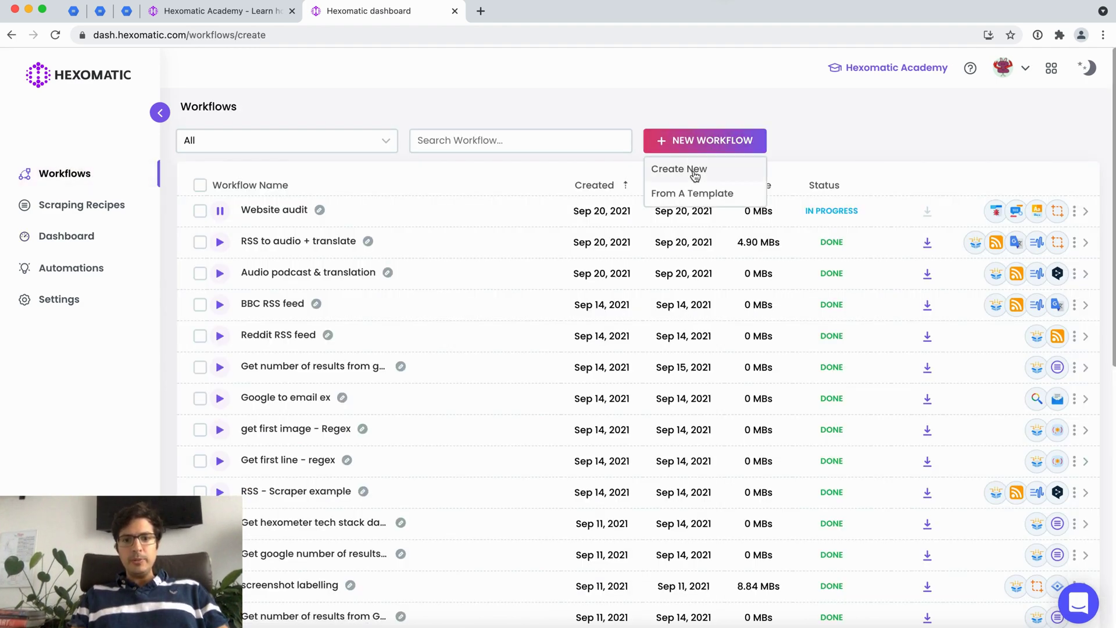
pyautogui.click(610, 109)
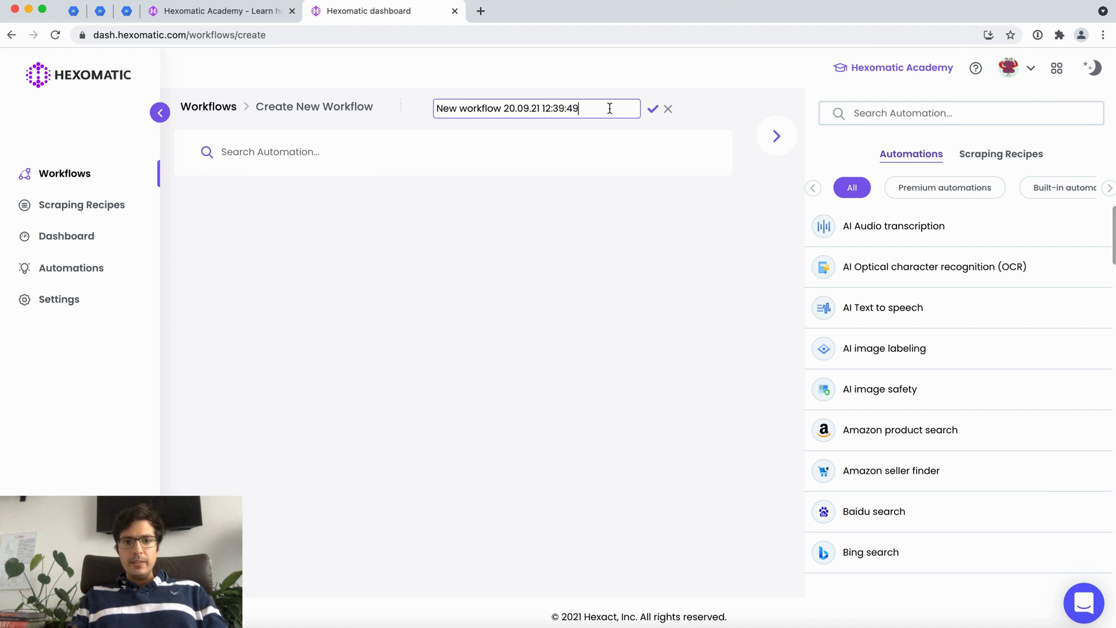
pyautogui.press('super+a')
pyautogui.write('tutor')
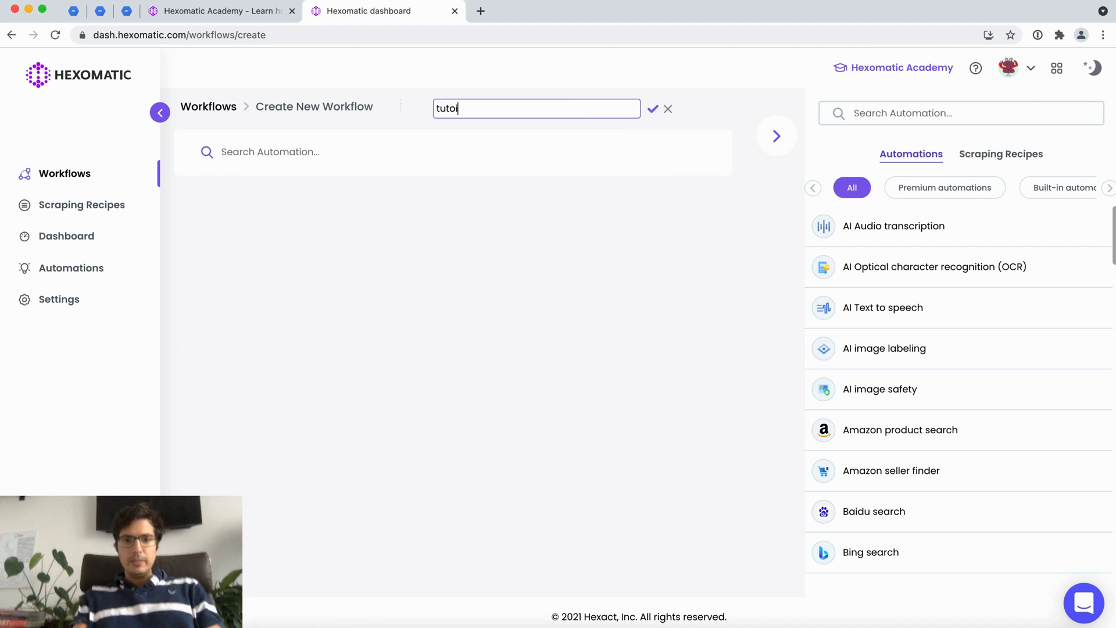
pyautogui.write('ial')
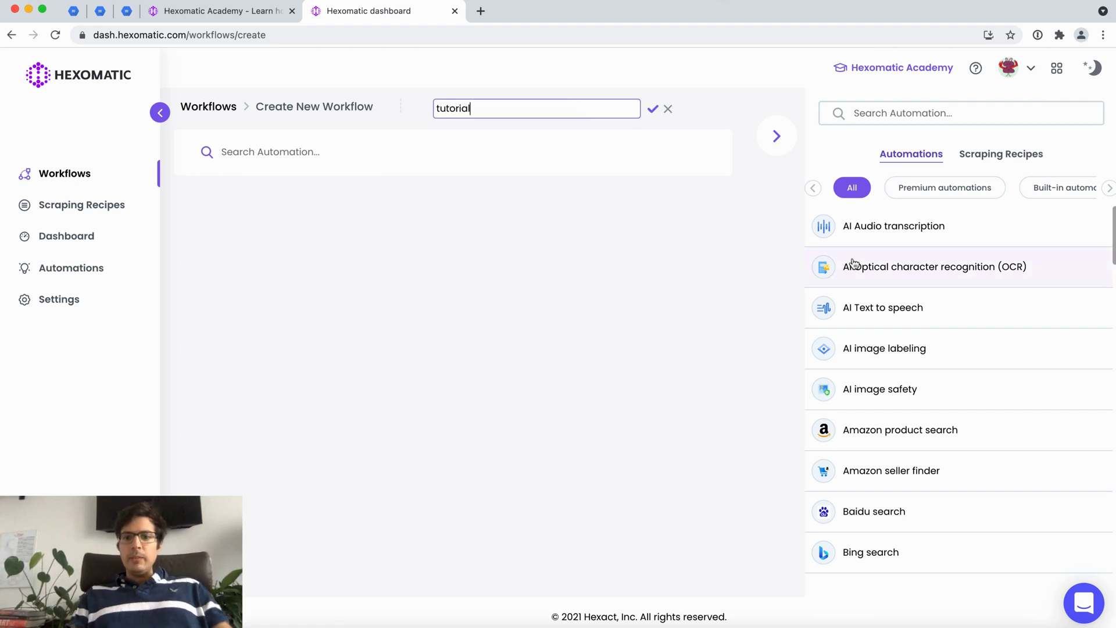
# Add a Data input step set to 'Paste a list of inputs', with its text box ready
pyautogui.scroll(-7, 984, 435)
pyautogui.scroll(1, 983, 434)
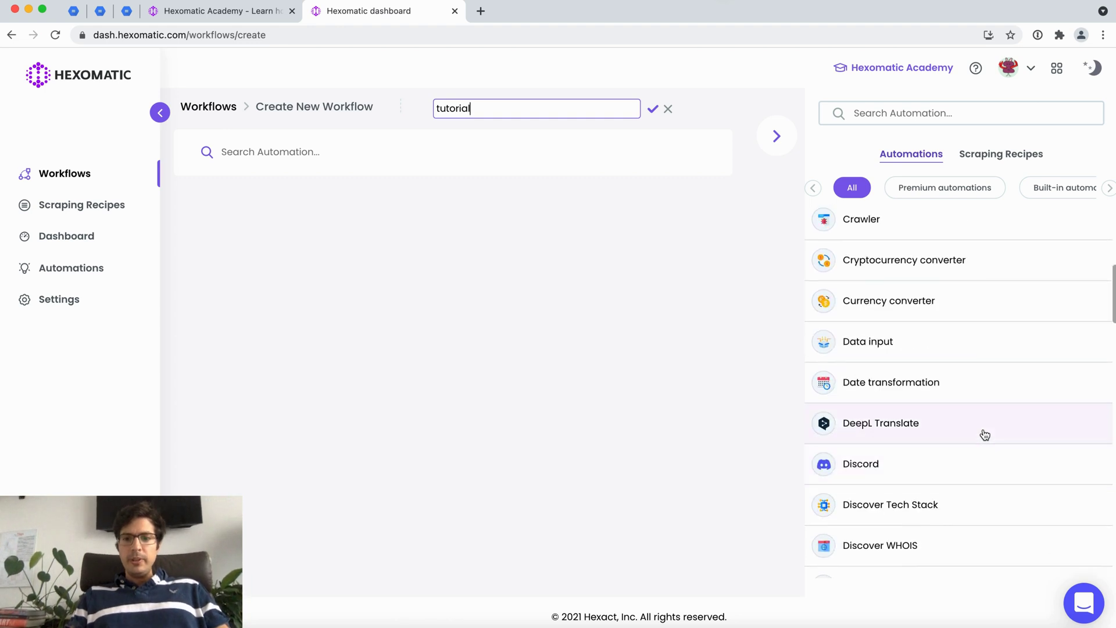
pyautogui.click(875, 356)
pyautogui.click(523, 224)
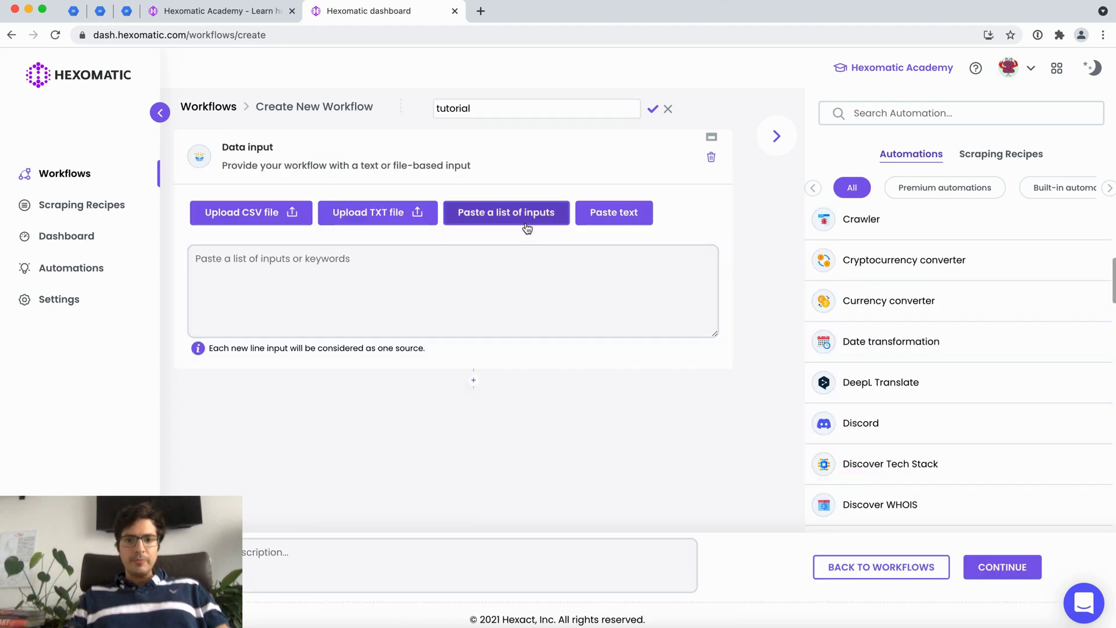
pyautogui.click(397, 284)
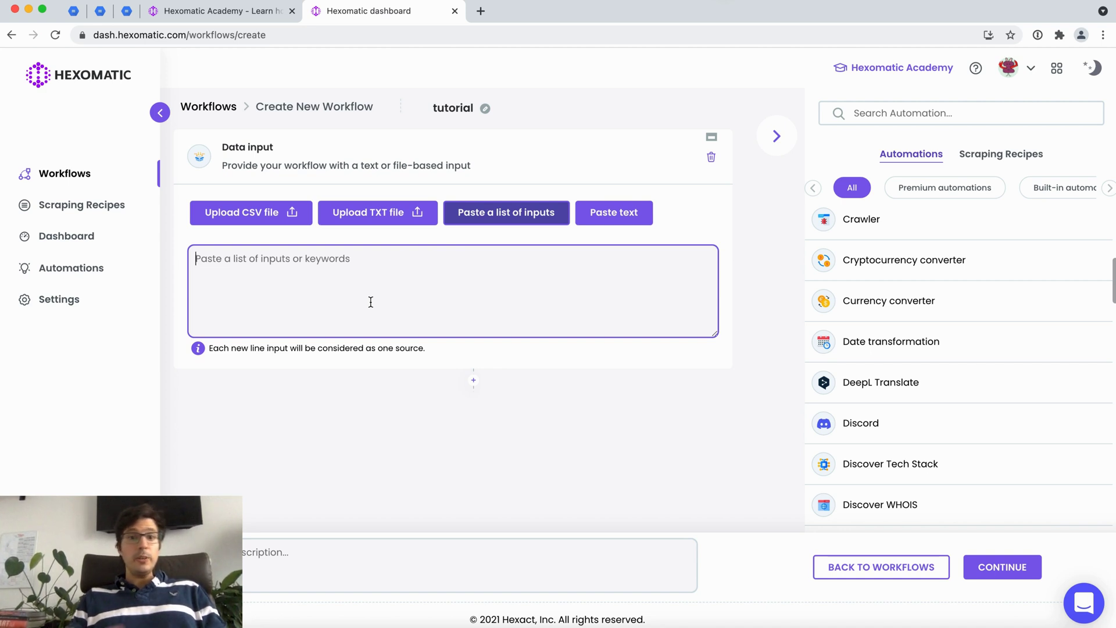
# Load hexomatic.com/academy/feed/ in the Academy tab, copy the URL, and return to the workflow
pyautogui.click(232, 12)
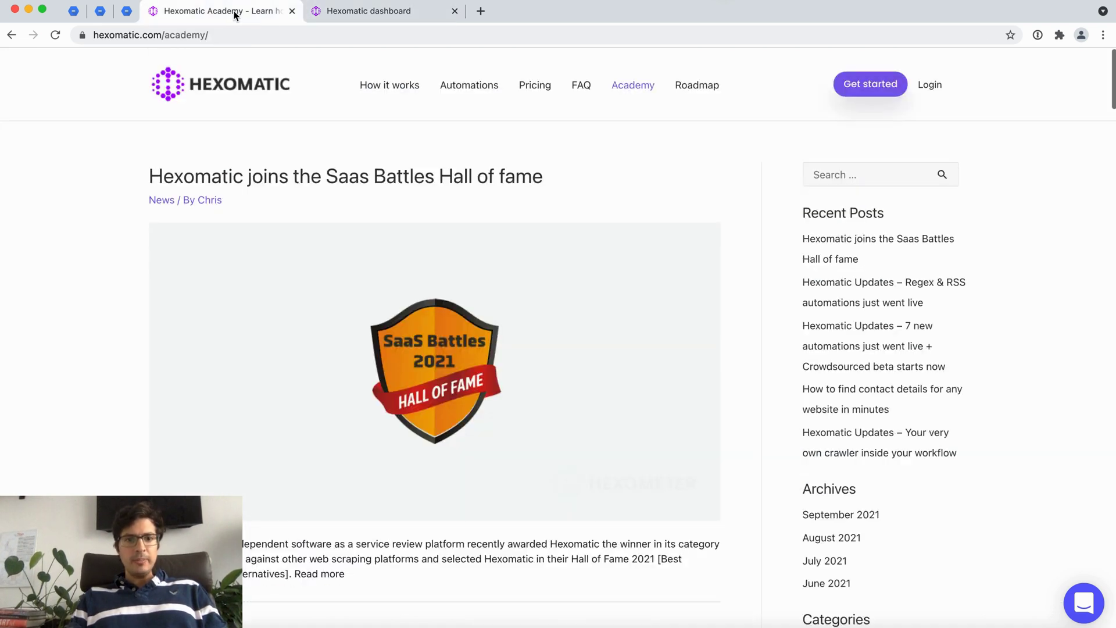
pyautogui.click(289, 35)
pyautogui.click(288, 35)
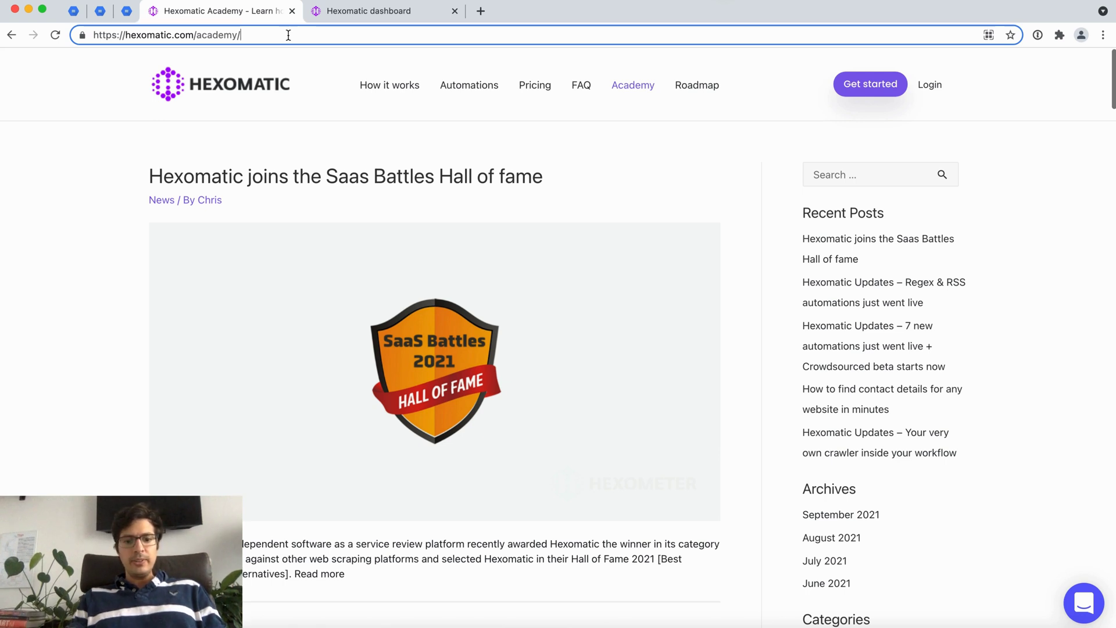
pyautogui.write('feed')
pyautogui.press('Return')
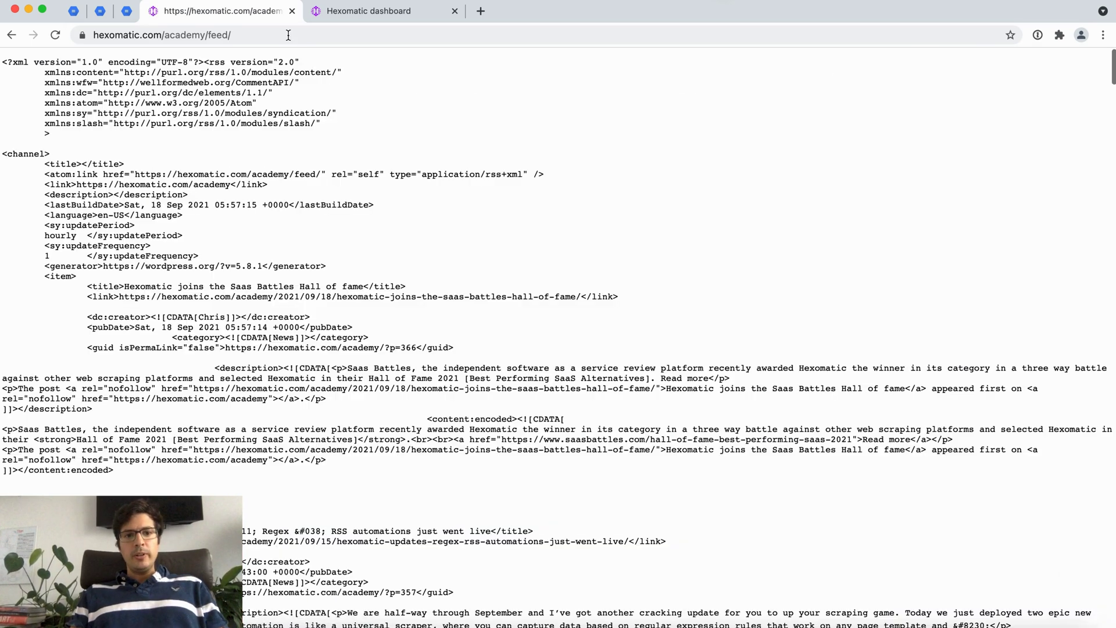
pyautogui.click(289, 35)
pyautogui.press('super+c')
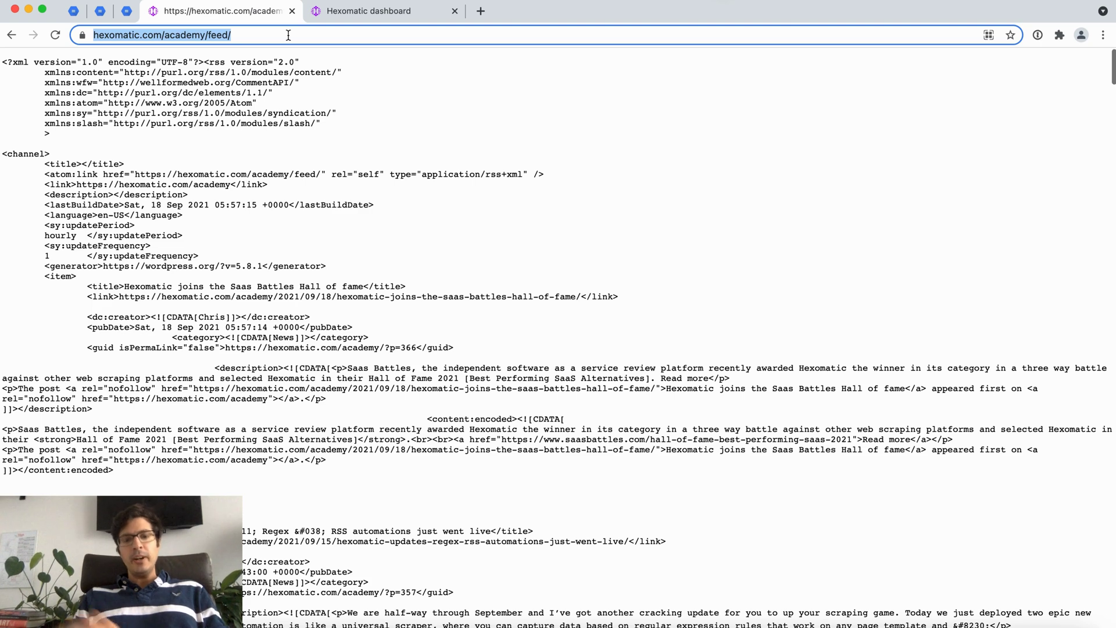
pyautogui.click(389, 17)
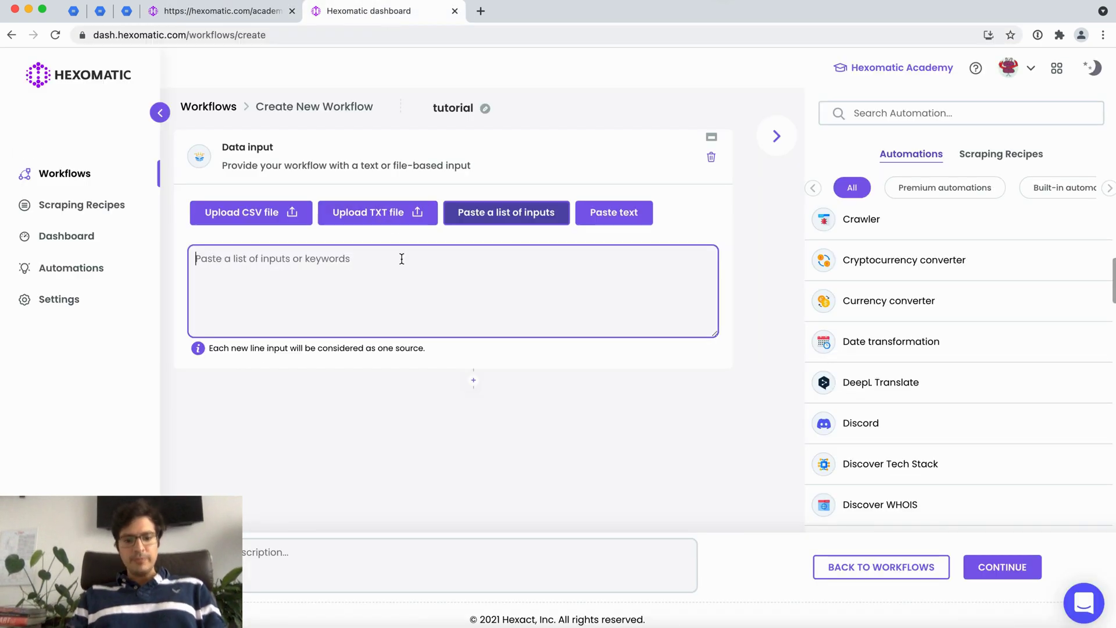
# Paste the academy feed URL into the Data input's list of inputs
pyautogui.press('super+v')
pyautogui.scroll(-1, 919, 341)
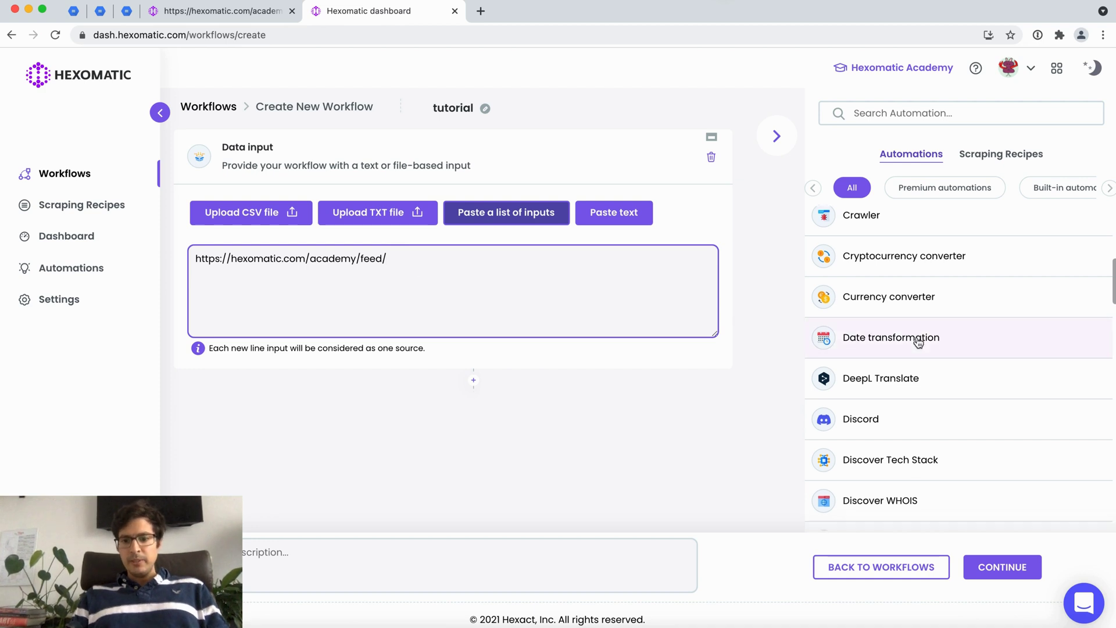
pyautogui.scroll(-15, 918, 341)
pyautogui.scroll(5, 918, 342)
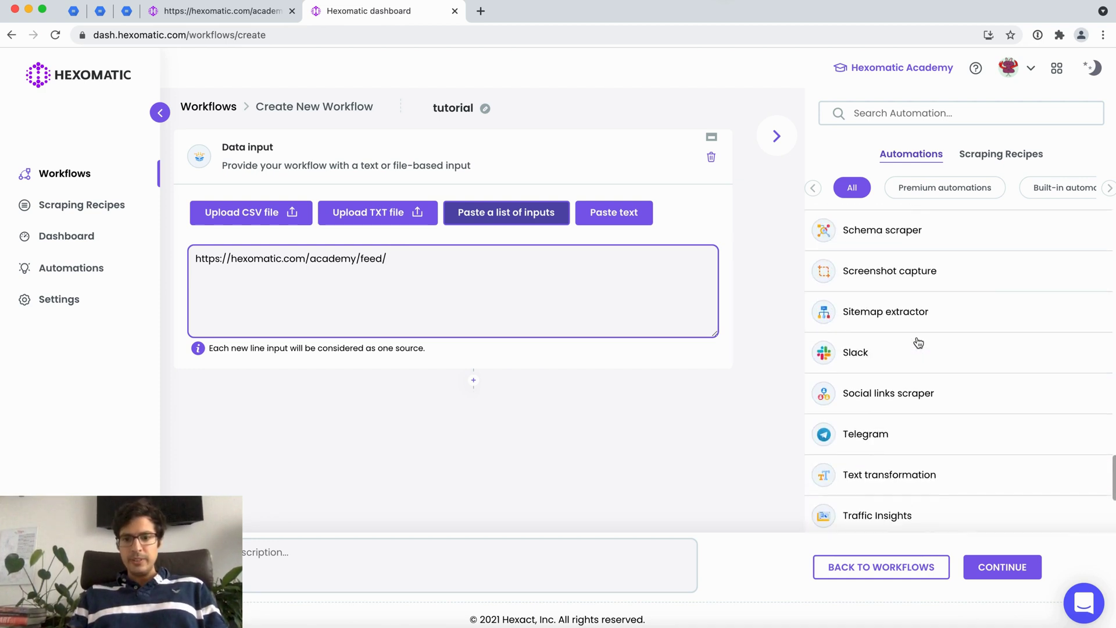
pyautogui.scroll(2, 918, 342)
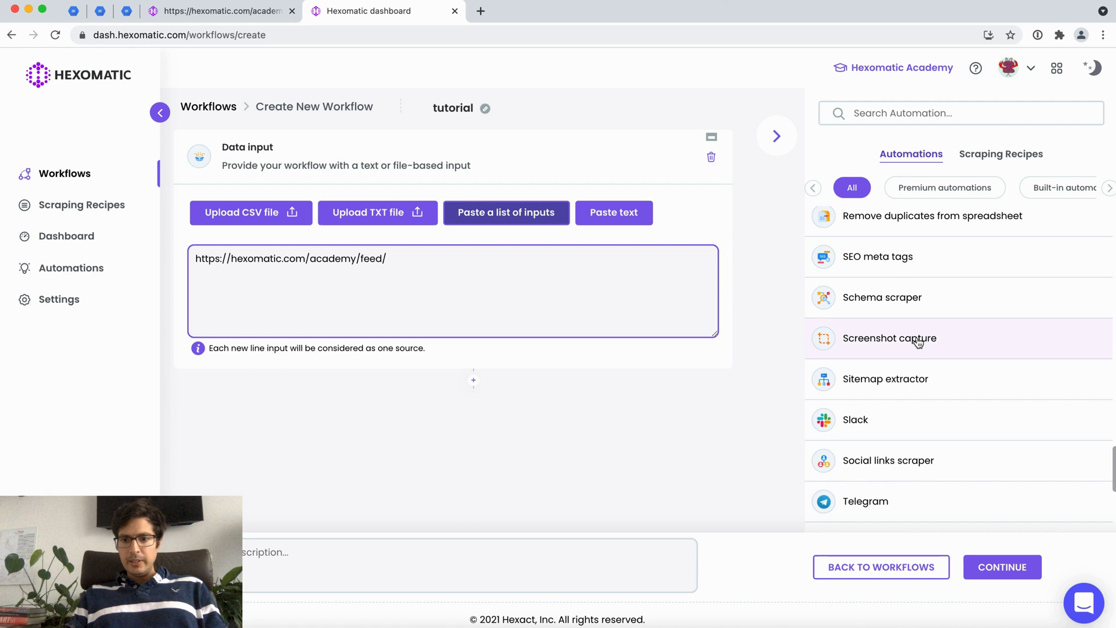
pyautogui.scroll(2, 918, 342)
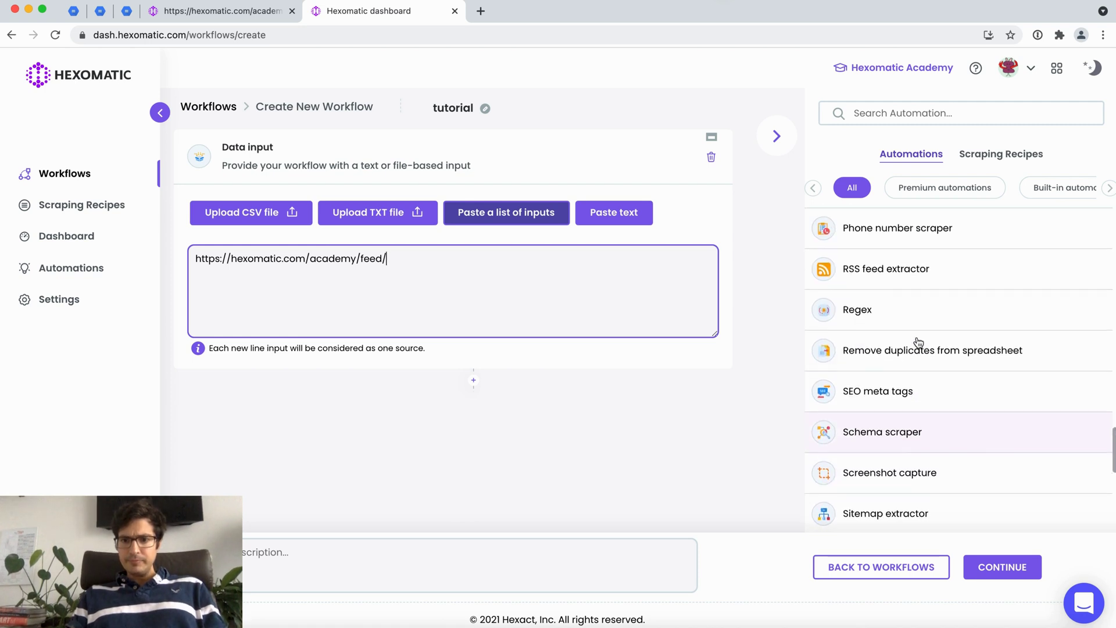
# Add an RSS feed extractor step with its source set to Data Input
pyautogui.click(902, 286)
pyautogui.click(370, 310)
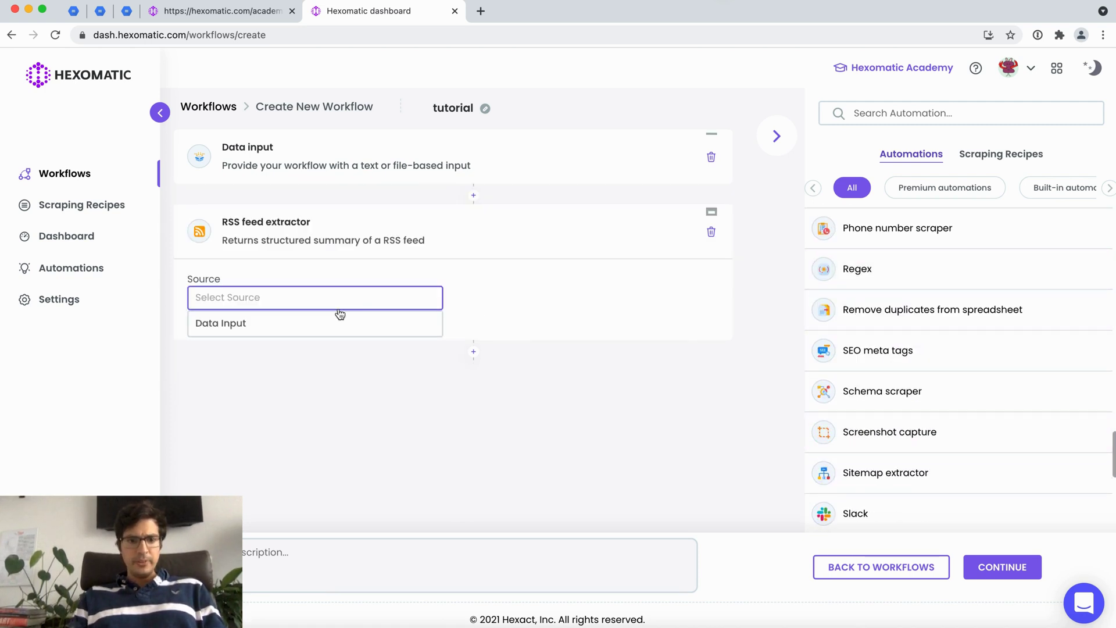
pyautogui.click(243, 328)
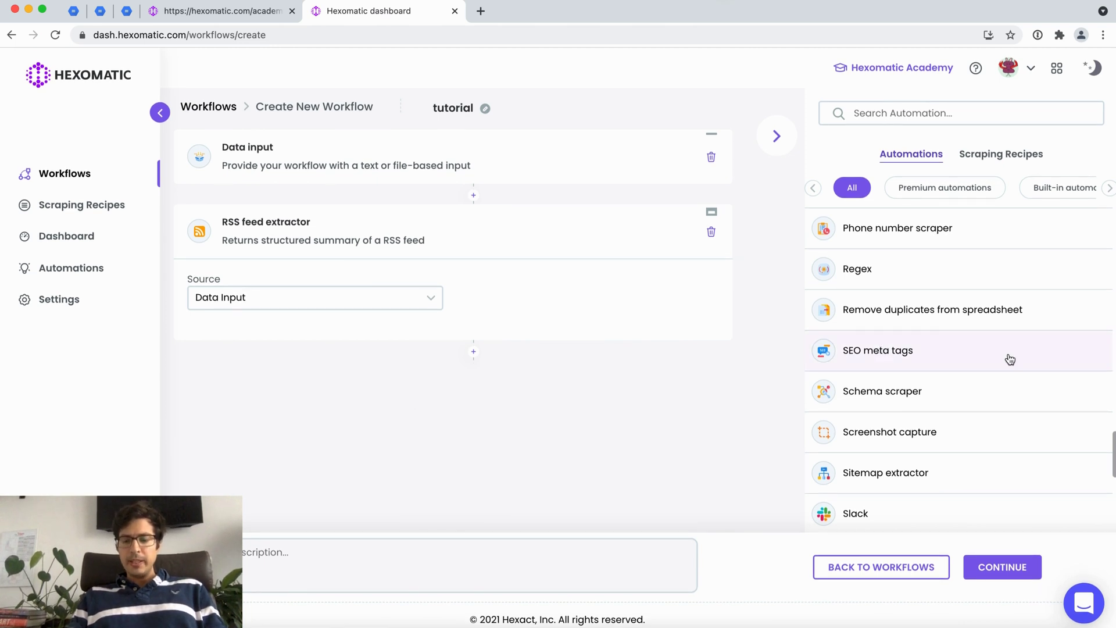
pyautogui.scroll(-1, 1009, 359)
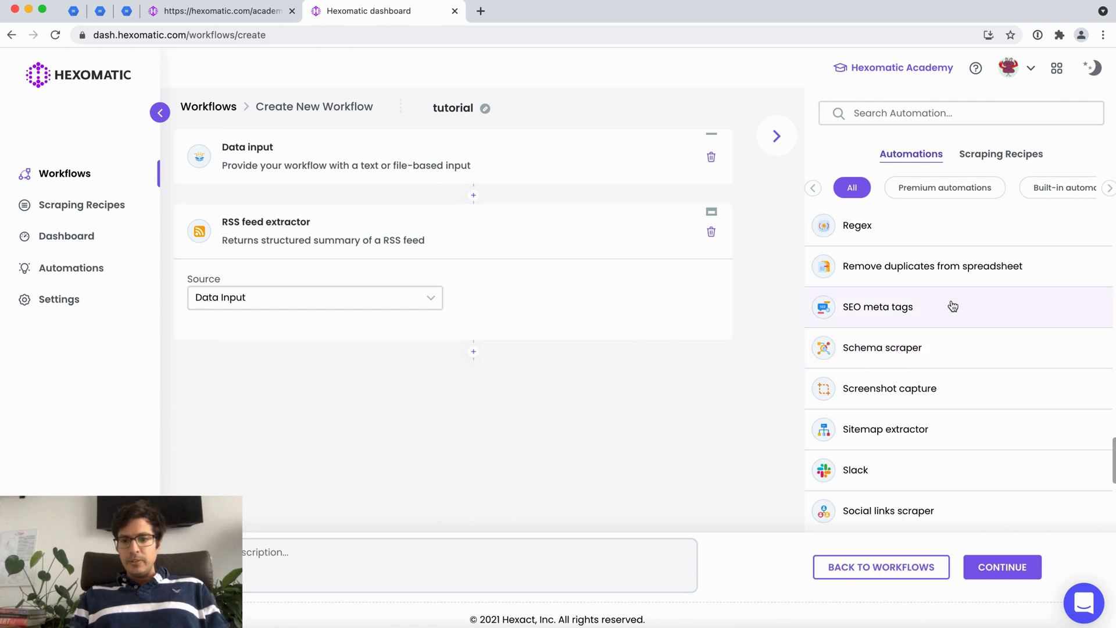
# Add an AI Text to speech step reading Rss Feed Item Description in a male voice
pyautogui.scroll(15, 950, 306)
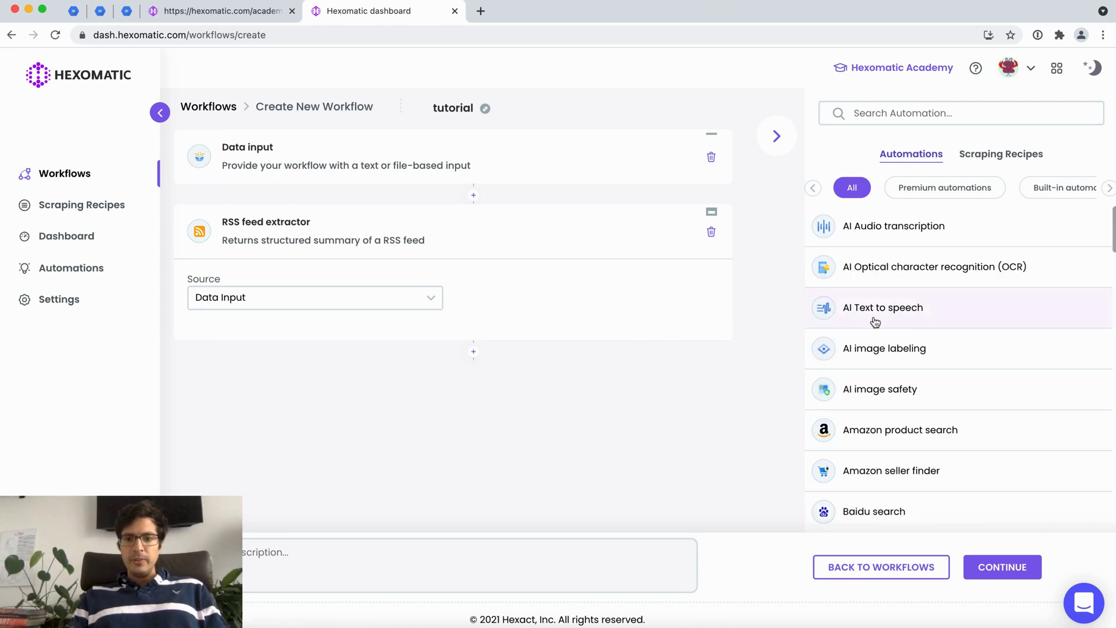
pyautogui.click(875, 320)
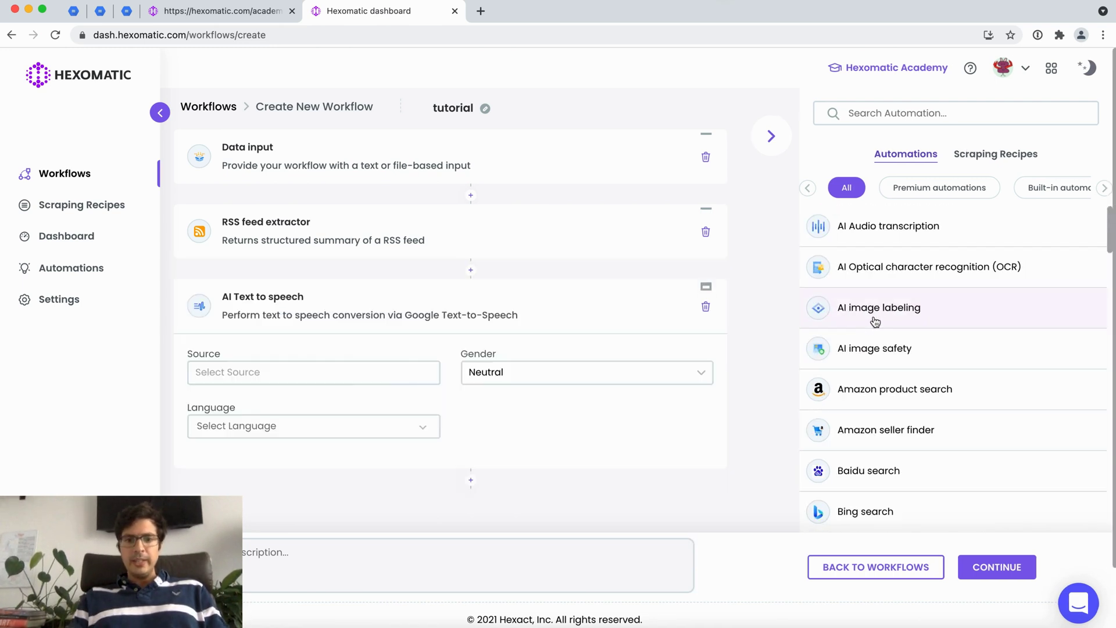
pyautogui.click(343, 381)
pyautogui.scroll(-3, 386, 464)
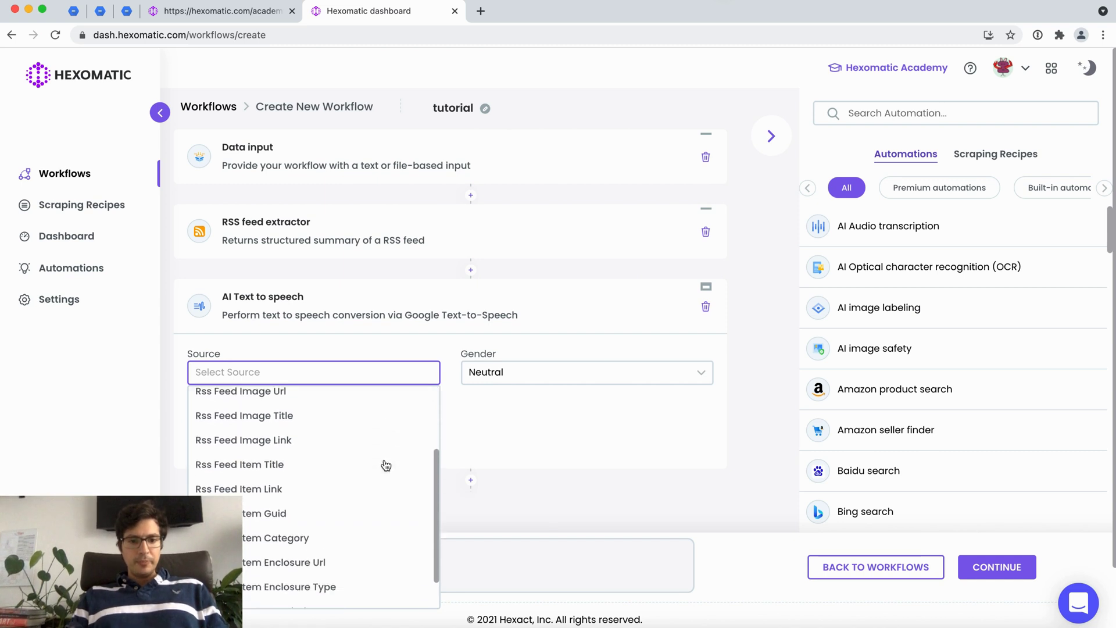
pyautogui.scroll(-1, 386, 464)
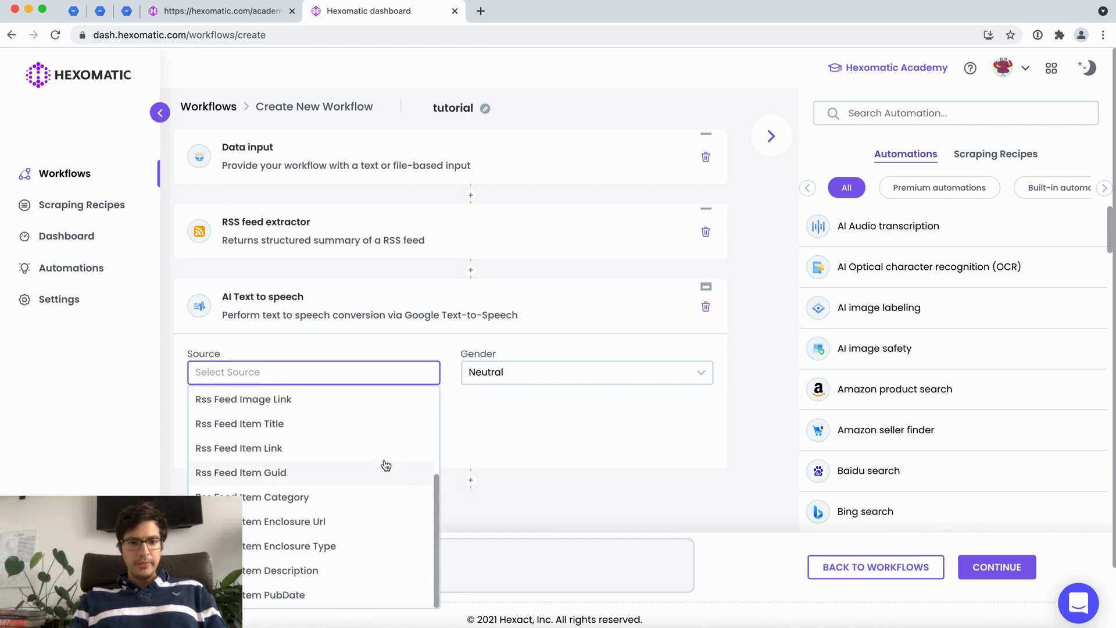
pyautogui.click(320, 571)
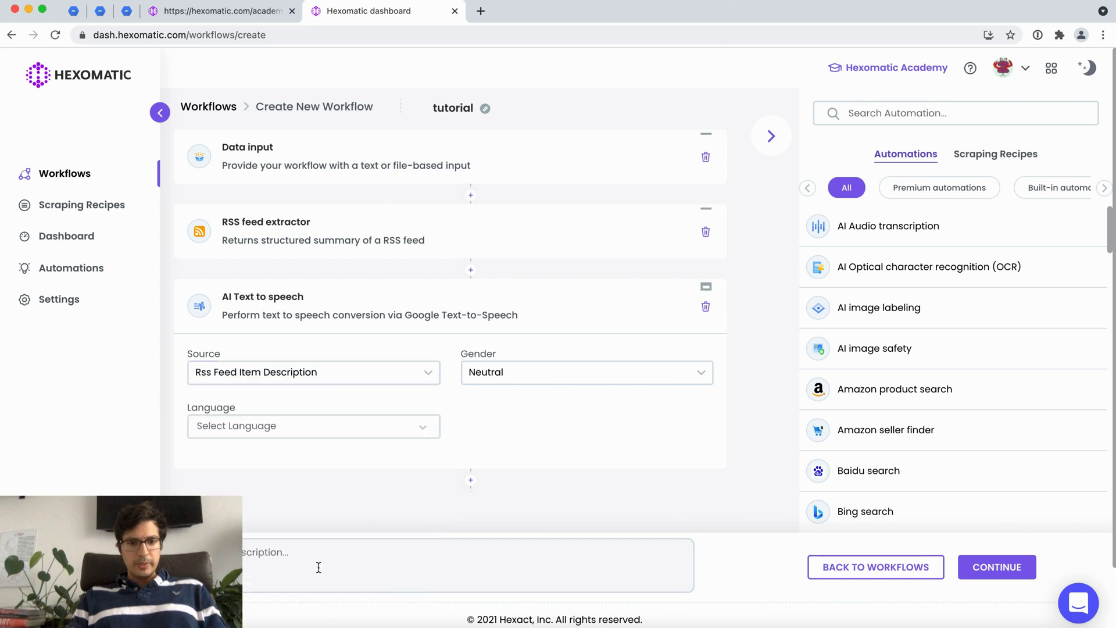
pyautogui.click(530, 371)
pyautogui.click(540, 427)
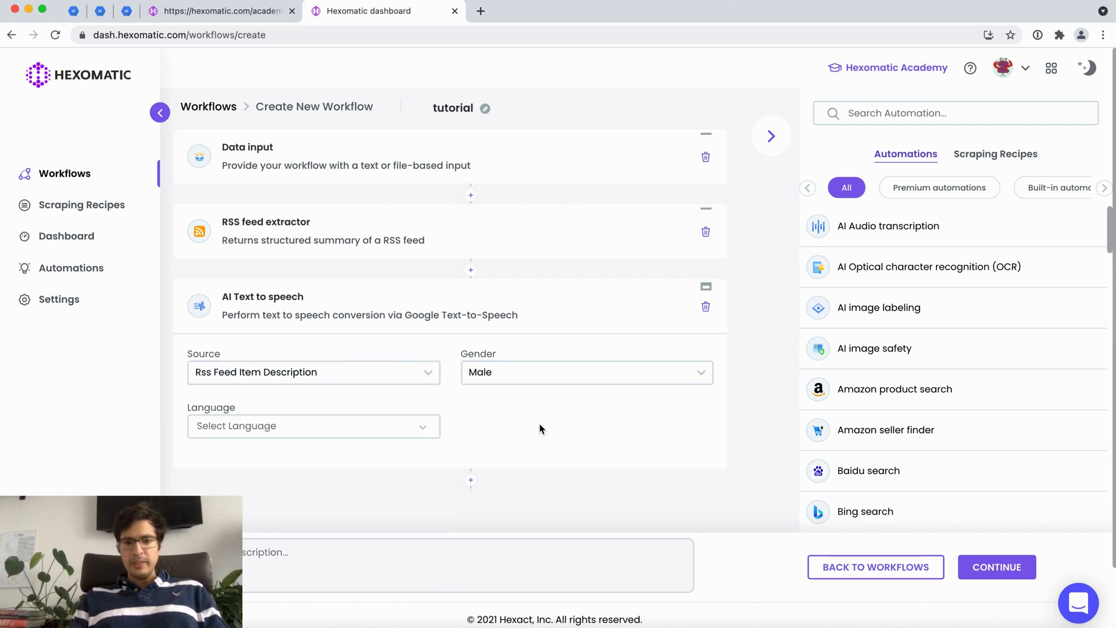
# Set the speech language to English (UK) and the voice to En GB Wavenet B
pyautogui.click(334, 425)
pyautogui.write('engli')
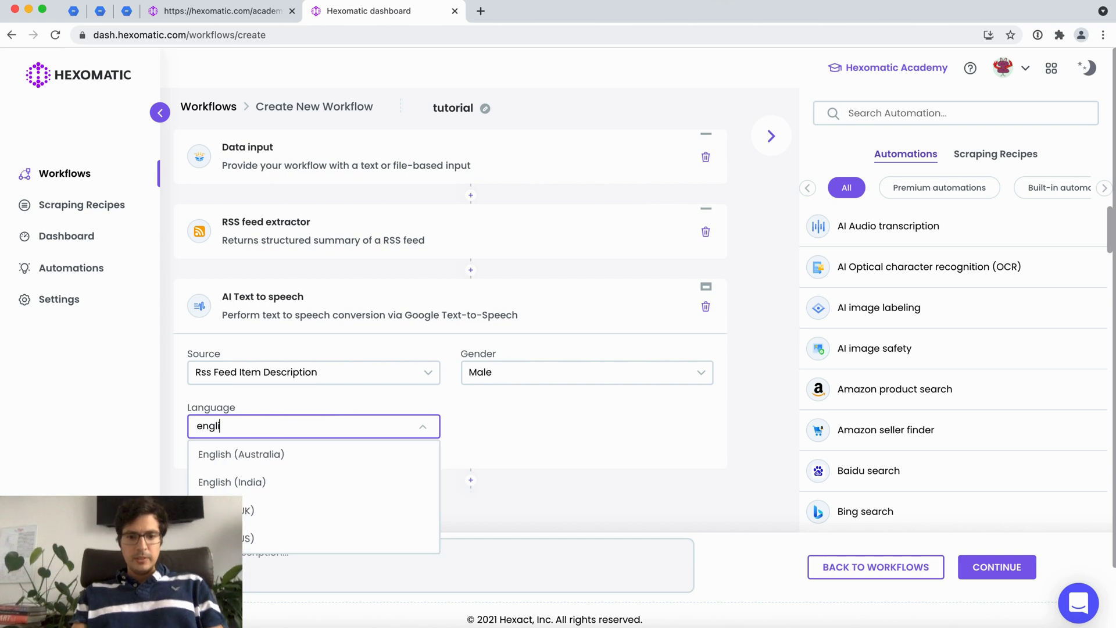
pyautogui.write('sh')
pyautogui.click(353, 512)
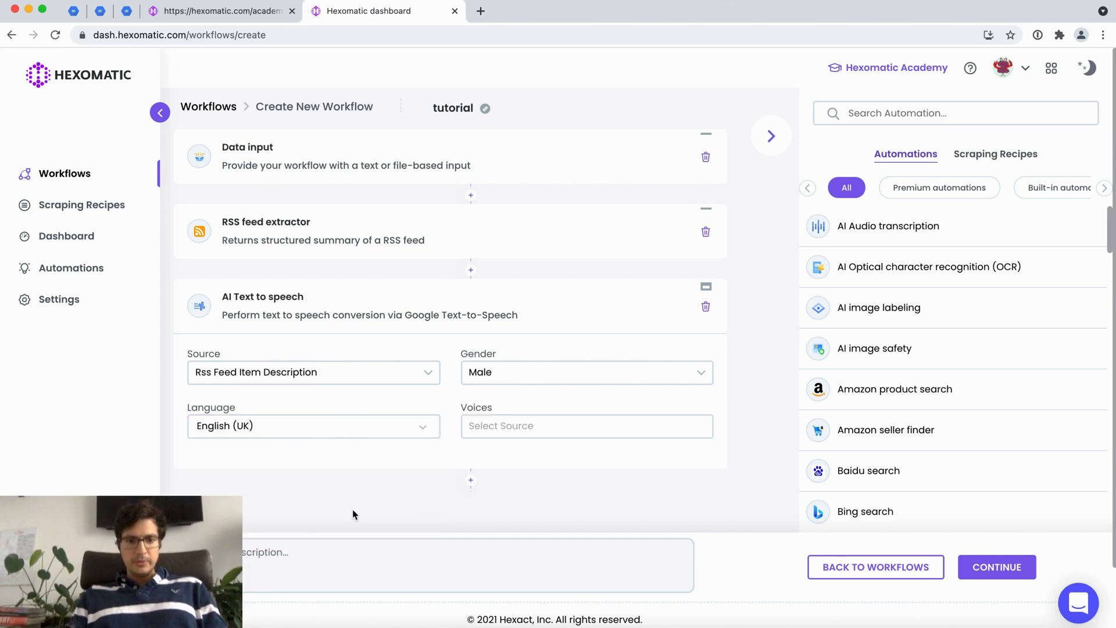
pyautogui.click(526, 430)
pyautogui.click(537, 453)
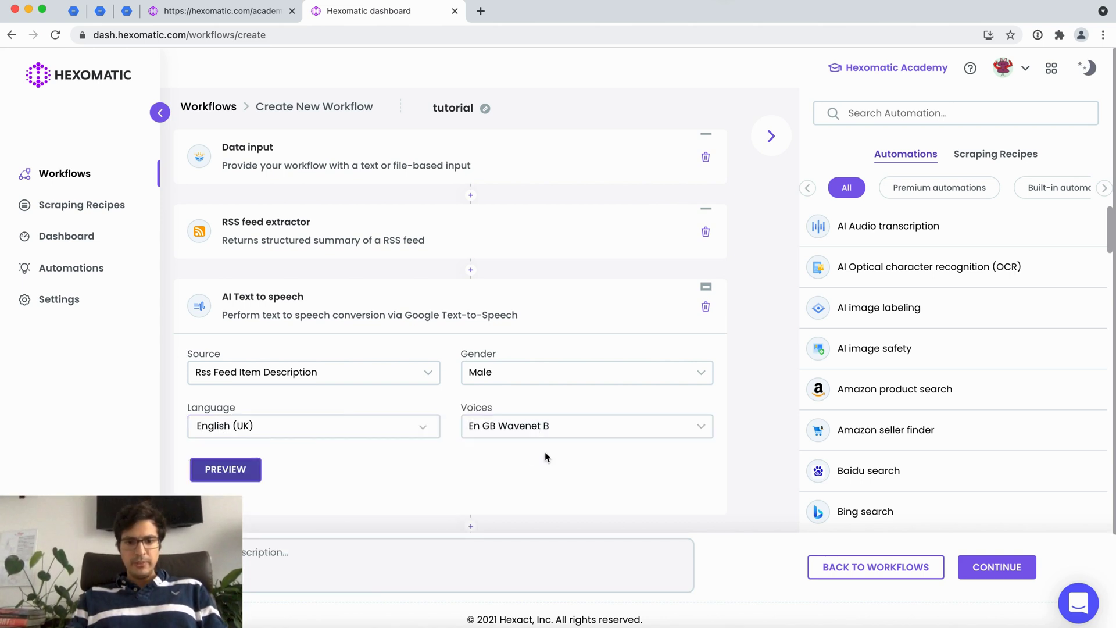
pyautogui.scroll(-3, 717, 463)
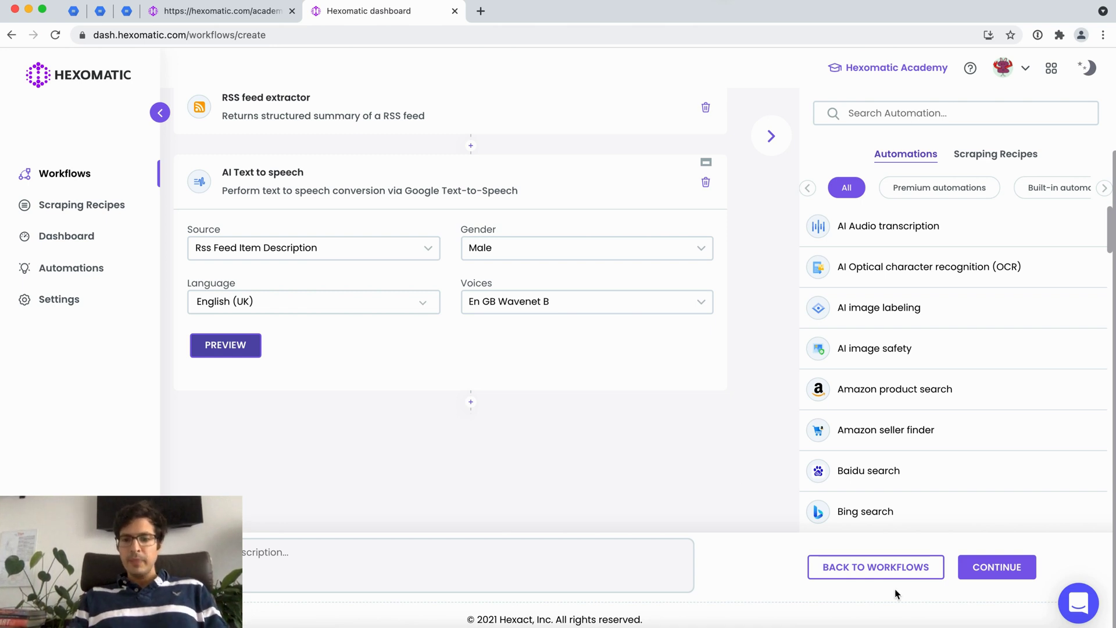
# Search the automations for 'google' and add a Google Translate step
pyautogui.scroll(3, 940, 388)
pyautogui.scroll(-3, 939, 389)
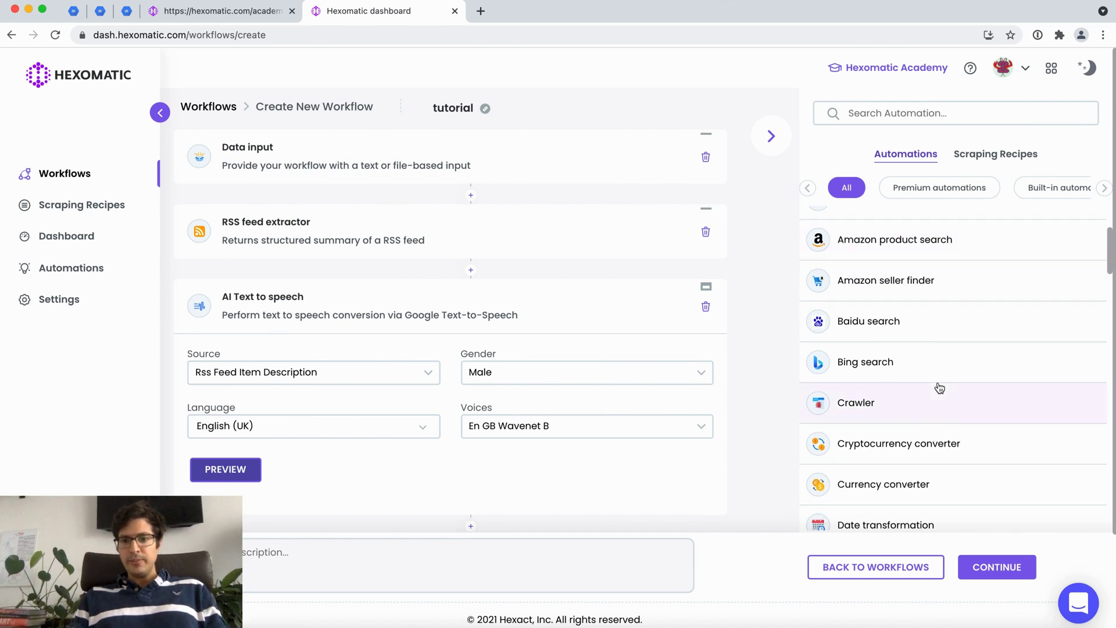
pyautogui.scroll(-1, 940, 388)
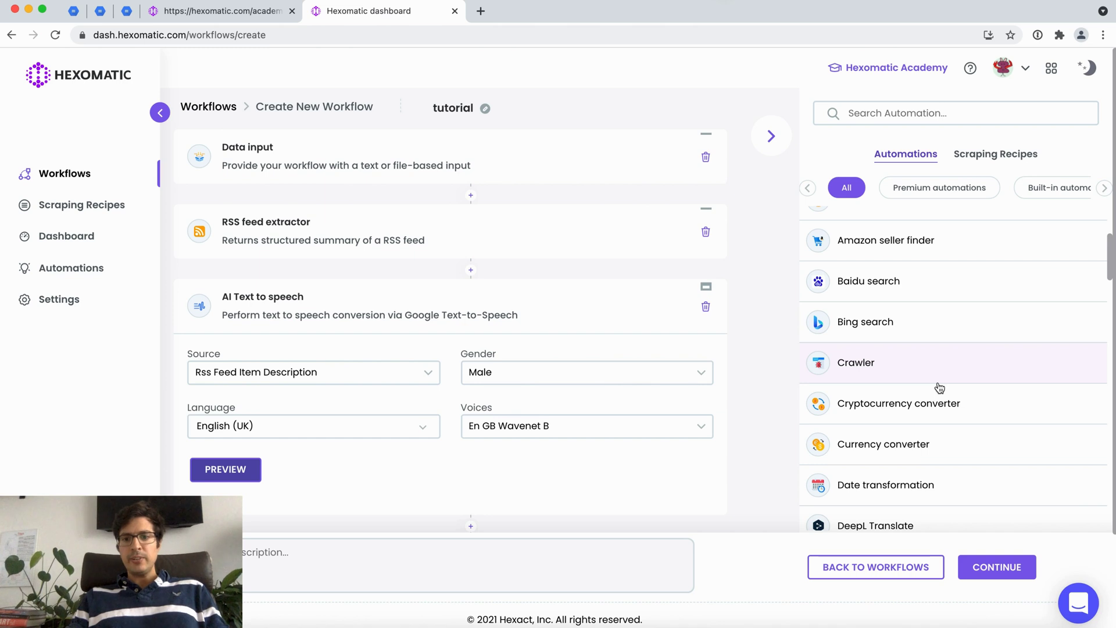
pyautogui.scroll(-1, 940, 388)
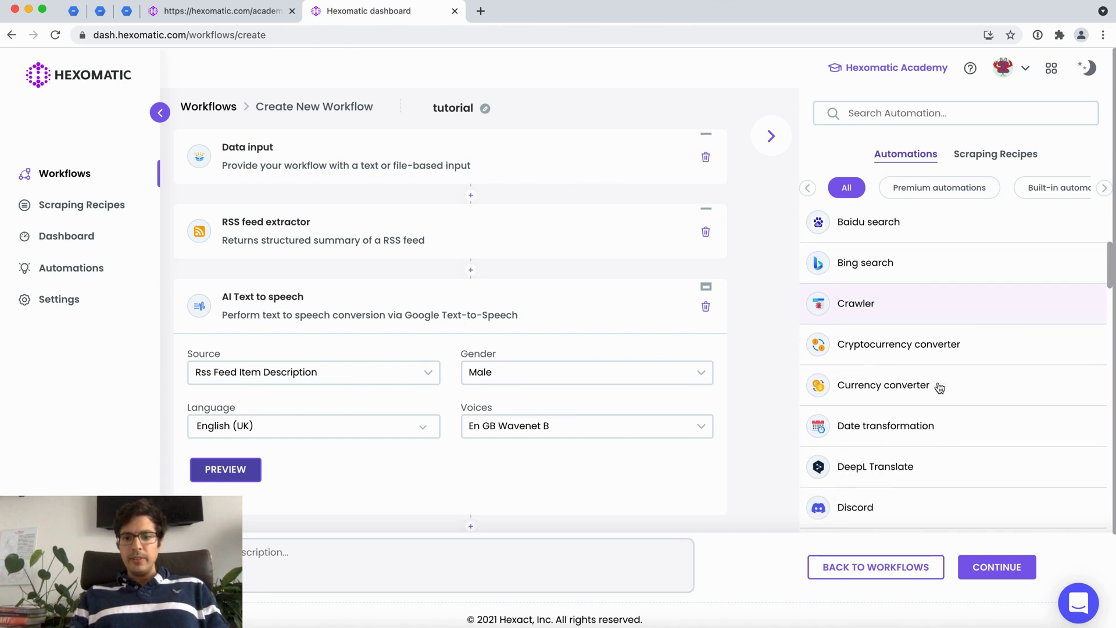
pyautogui.scroll(-4, 940, 388)
pyautogui.click(908, 113)
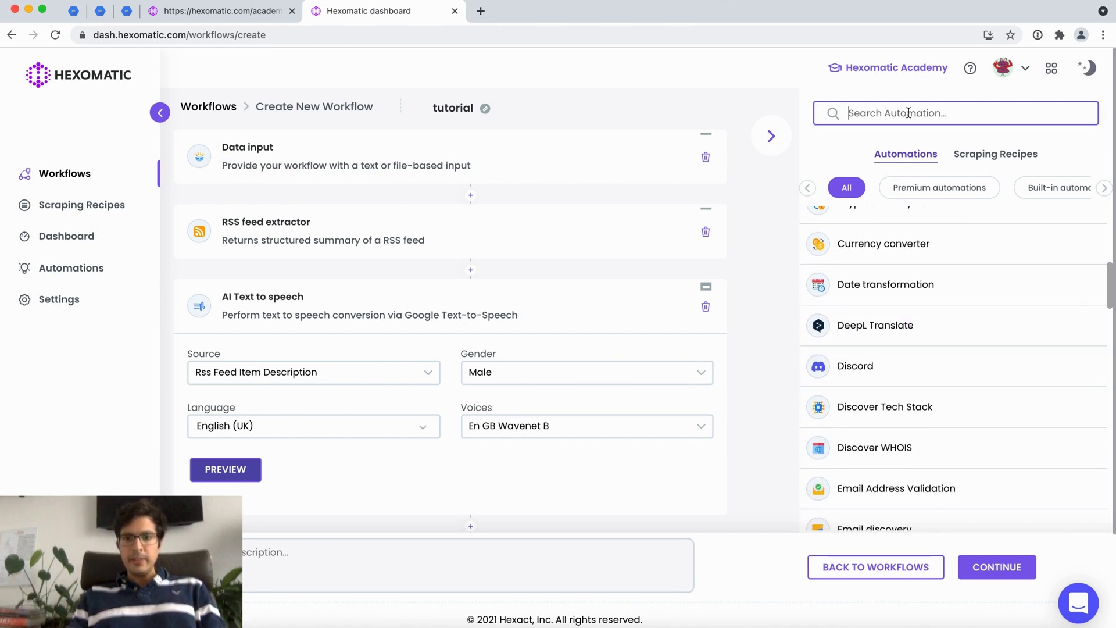
pyautogui.write('google')
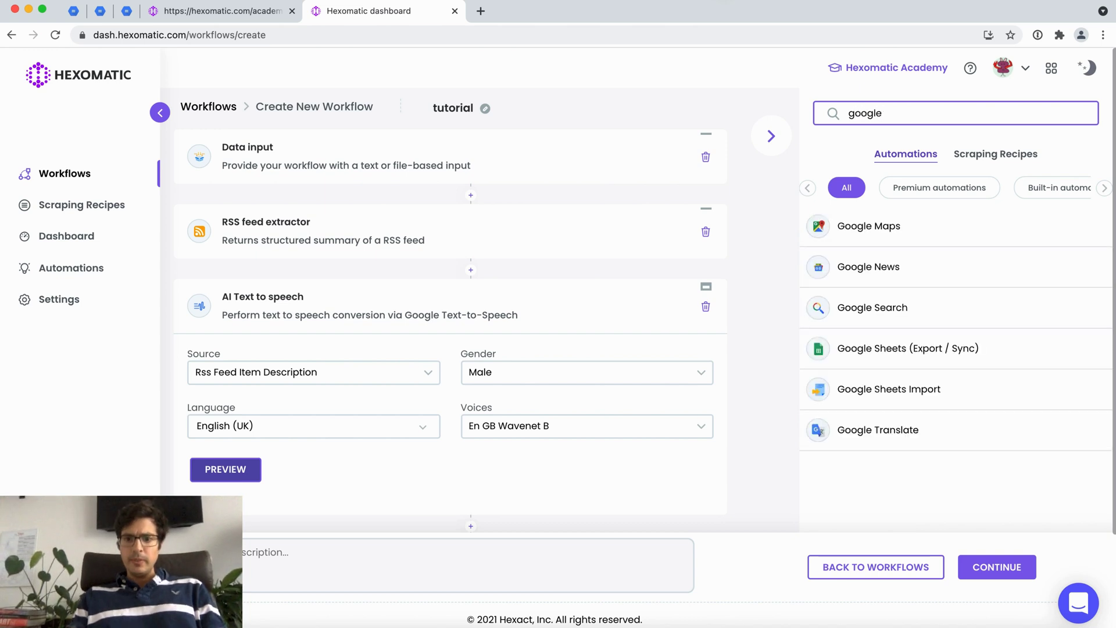
pyautogui.click(914, 430)
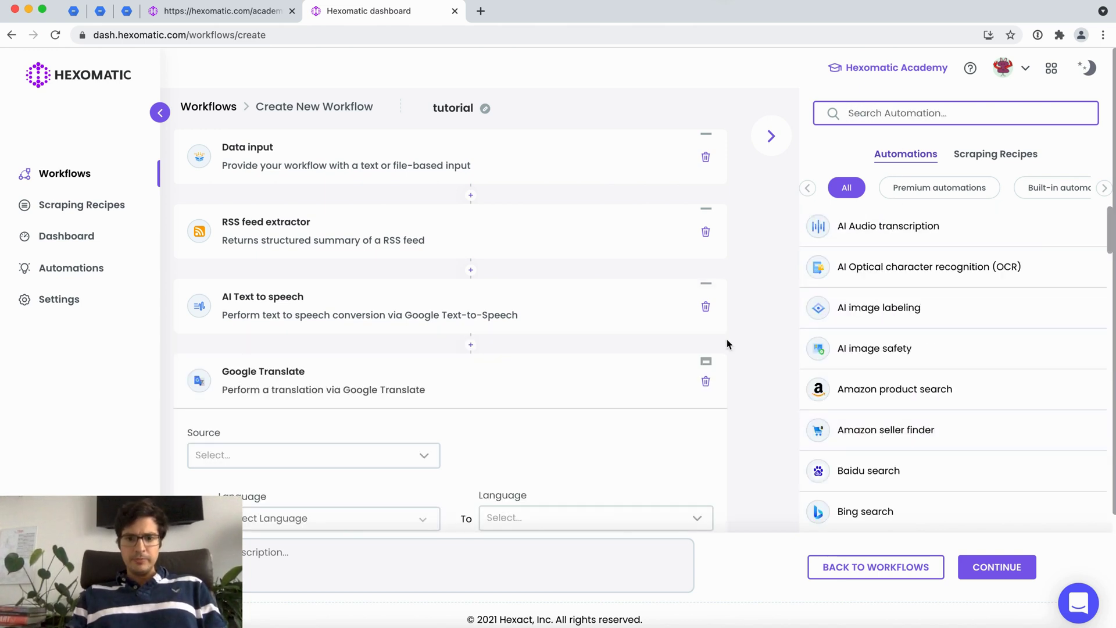
# Set the translation source to the rss feed item title and description
pyautogui.scroll(-3, 726, 339)
pyautogui.click(252, 302)
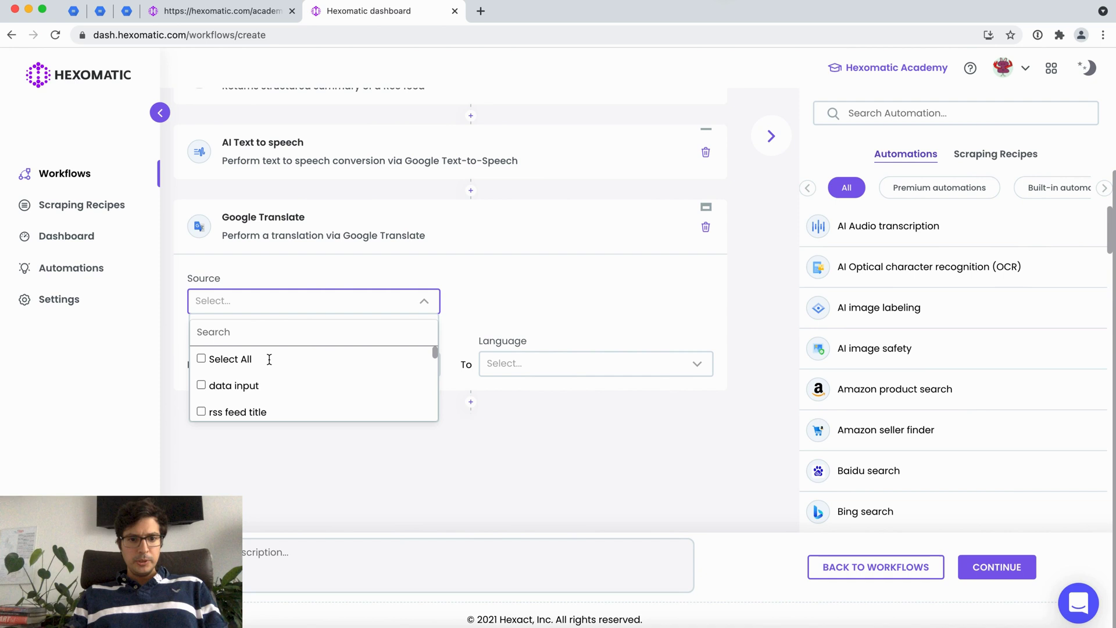
pyautogui.scroll(-6, 290, 391)
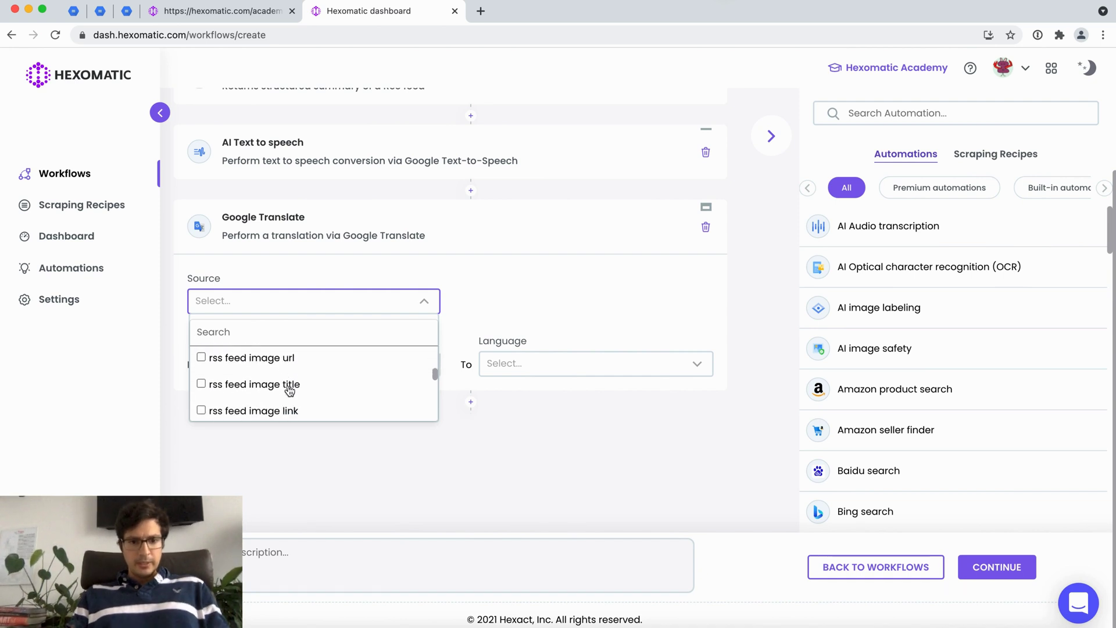
pyautogui.scroll(-3, 290, 391)
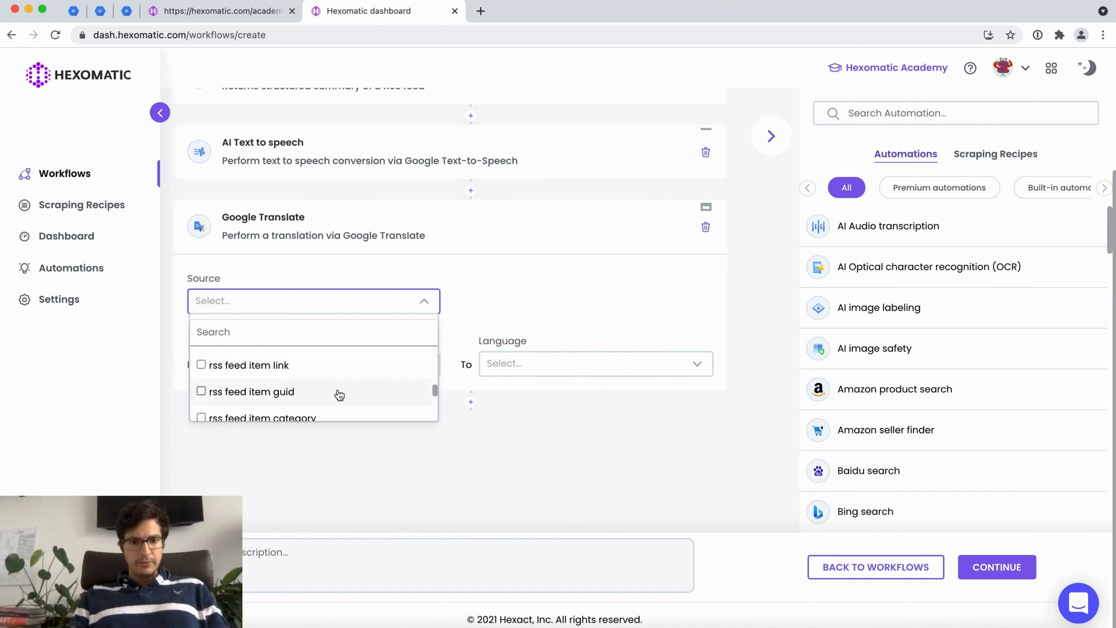
pyautogui.scroll(-2, 337, 393)
pyautogui.scroll(-3, 339, 396)
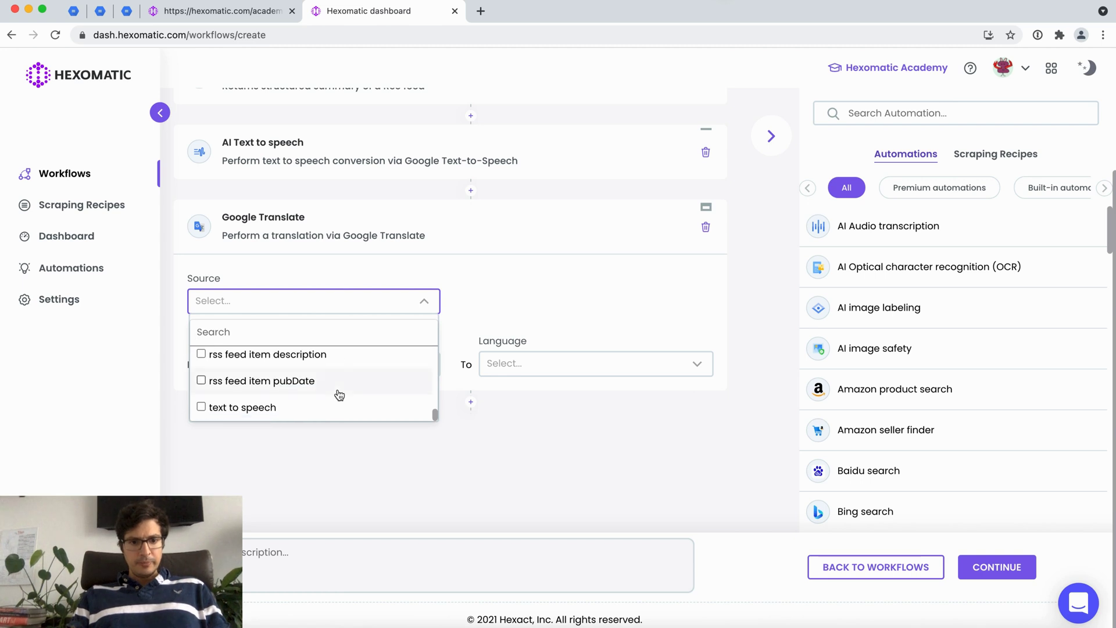
pyautogui.scroll(2, 339, 395)
pyautogui.scroll(5, 339, 395)
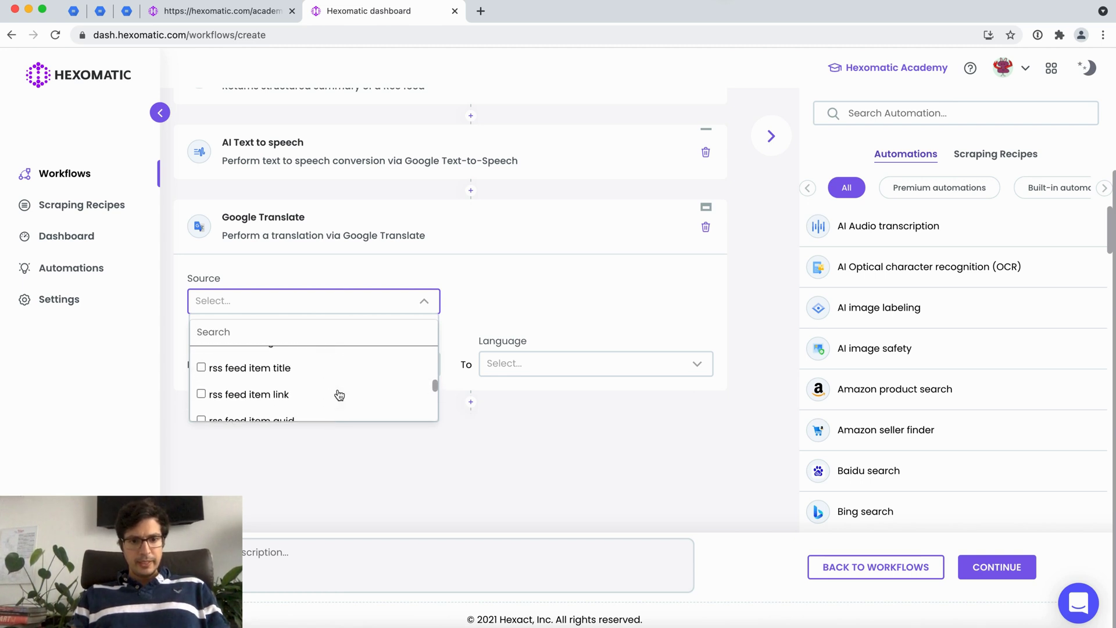
pyautogui.click(236, 394)
pyautogui.scroll(-4, 235, 398)
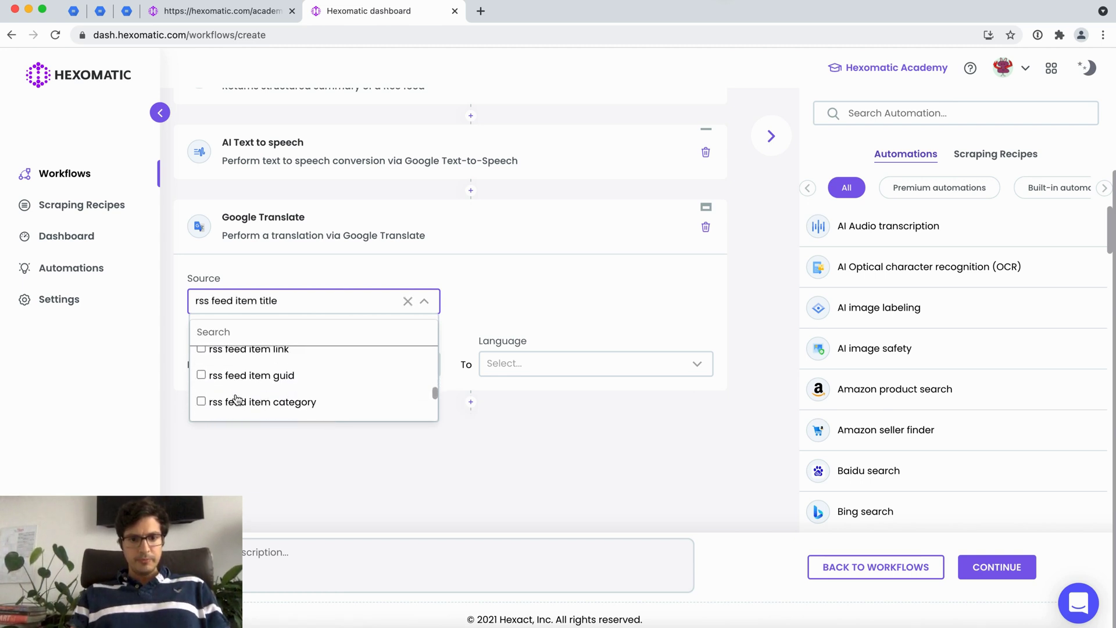
pyautogui.scroll(-2, 235, 398)
pyautogui.click(204, 375)
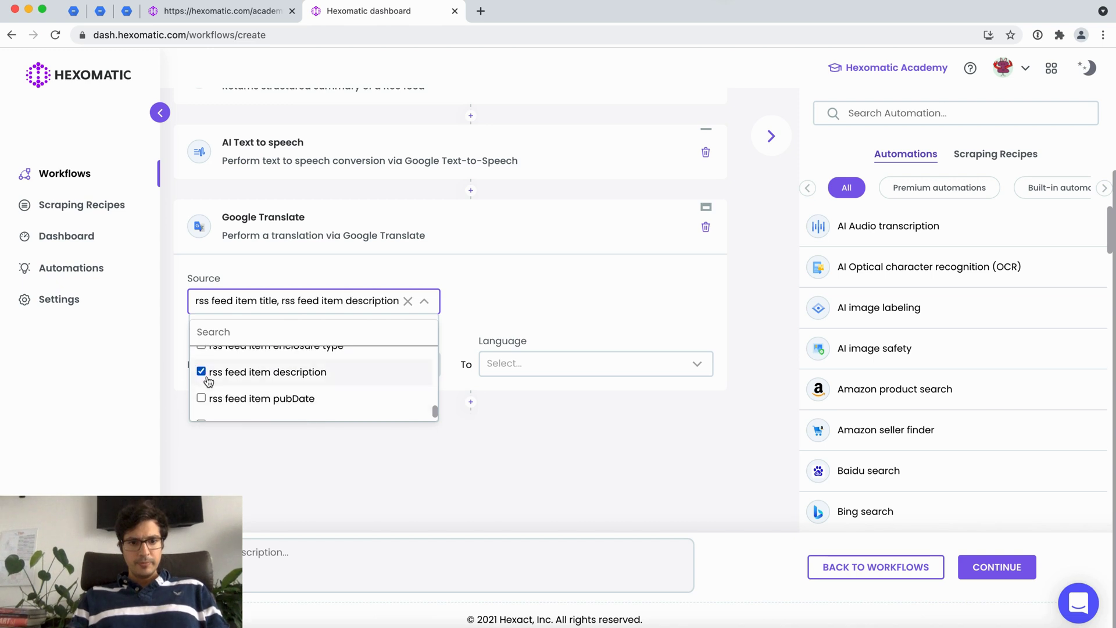
pyautogui.click(622, 436)
# Translate from English into French and Spanish
pyautogui.click(365, 375)
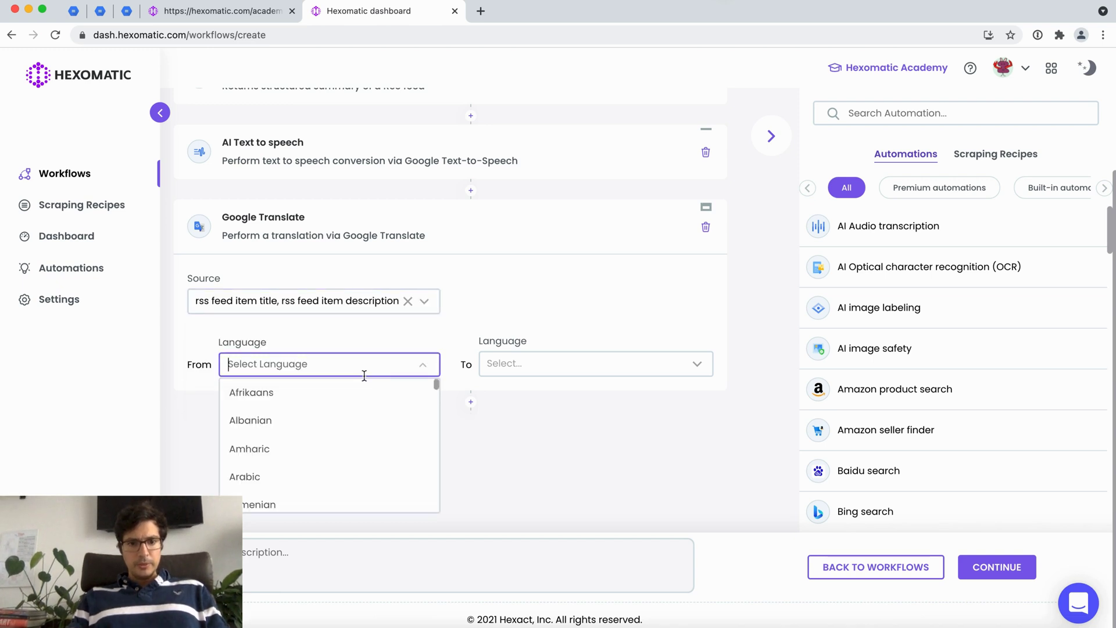
pyautogui.write('engl')
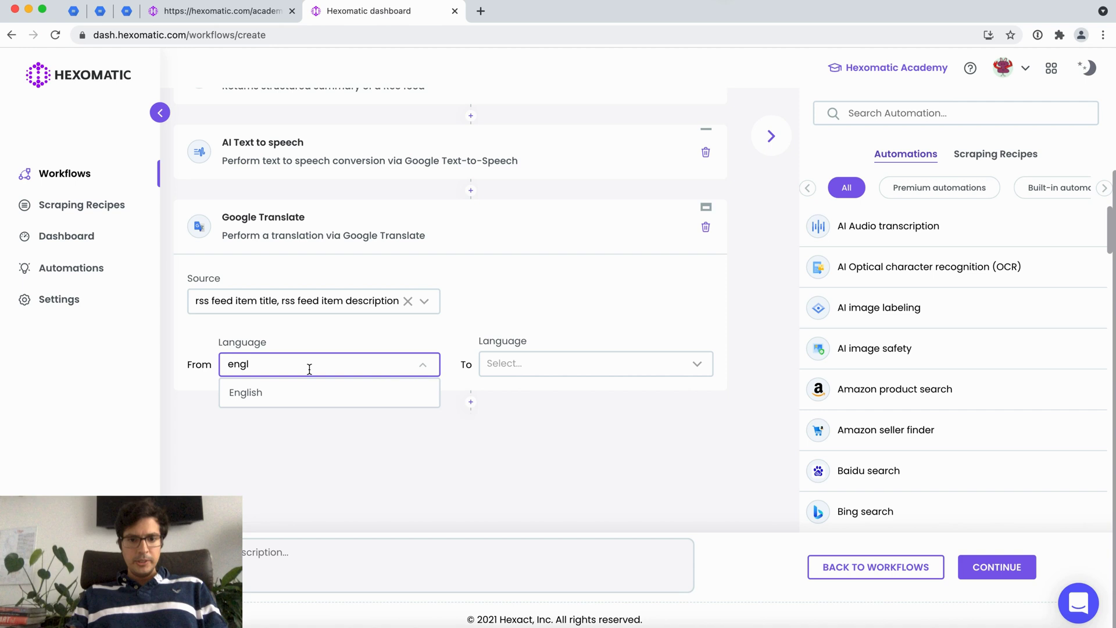
pyautogui.click(286, 400)
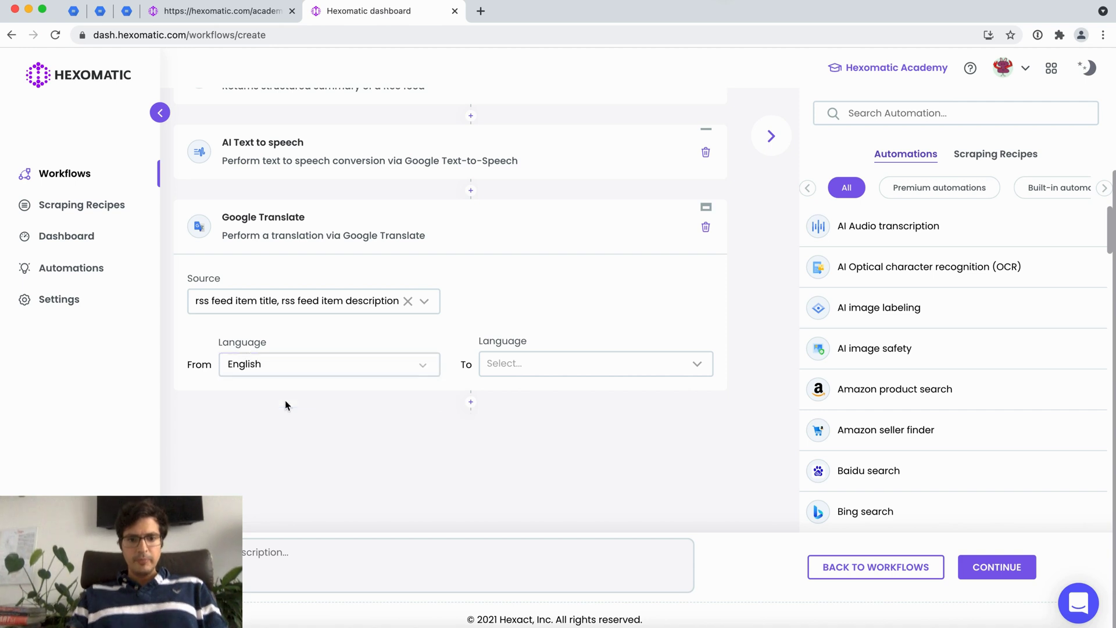
pyautogui.click(506, 375)
pyautogui.write('fr')
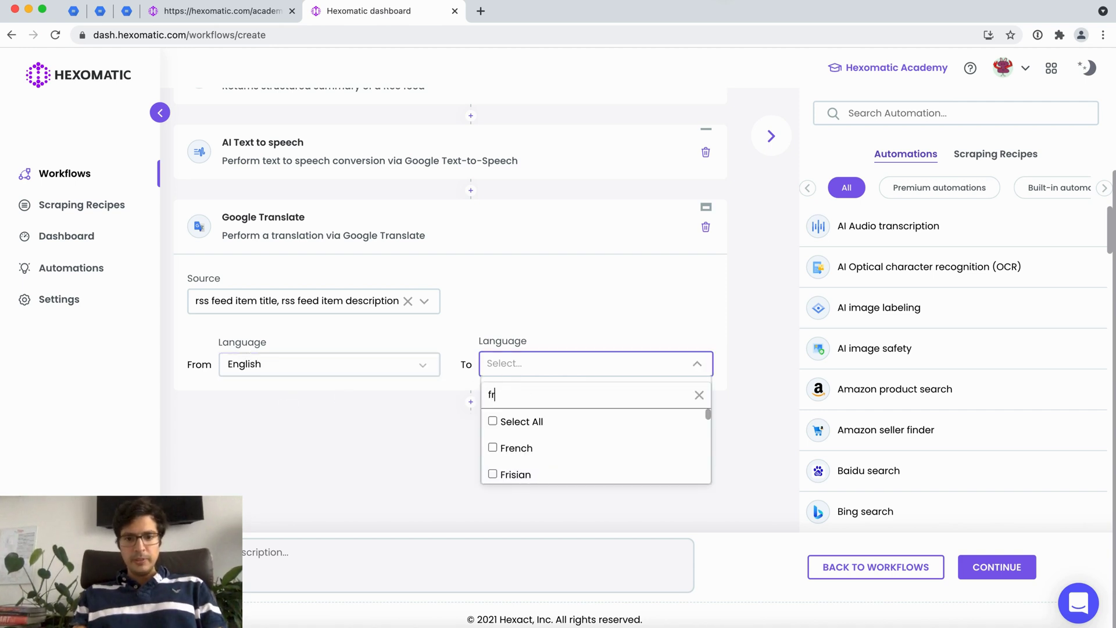
pyautogui.click(499, 449)
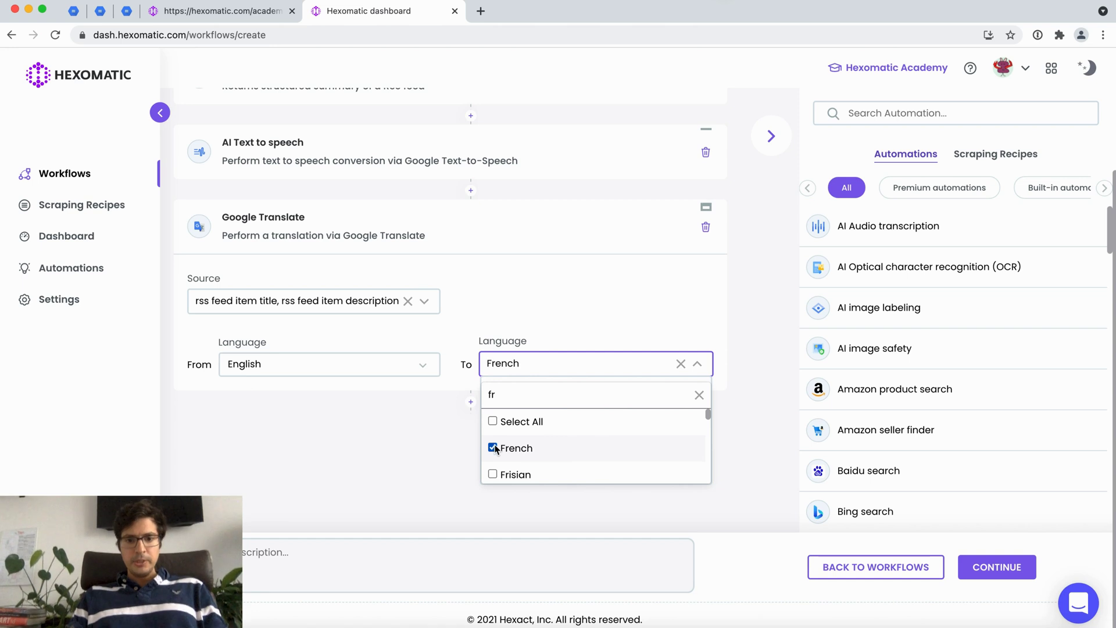
pyautogui.press('BackSpace')
pyautogui.press('BackSpace')
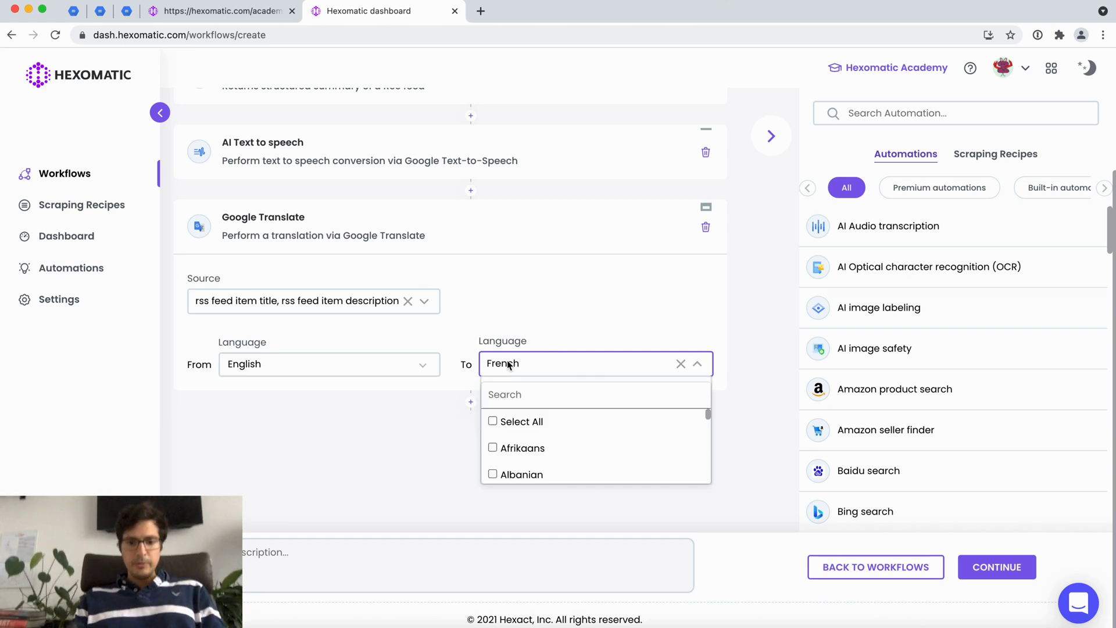
pyautogui.write('span')
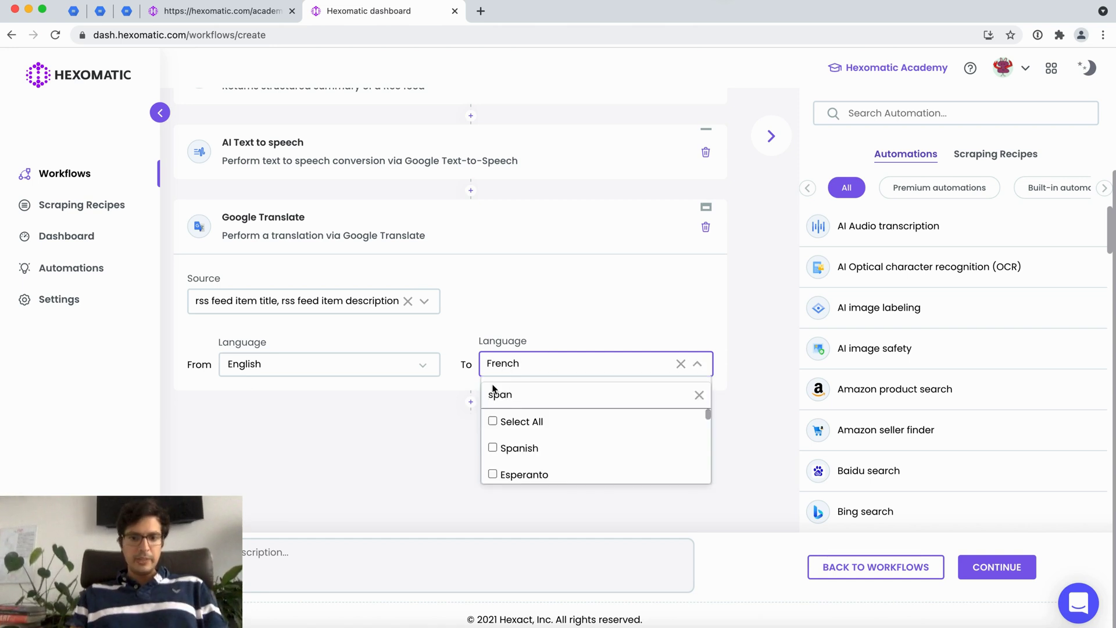
pyautogui.click(493, 447)
pyautogui.scroll(-1, 865, 467)
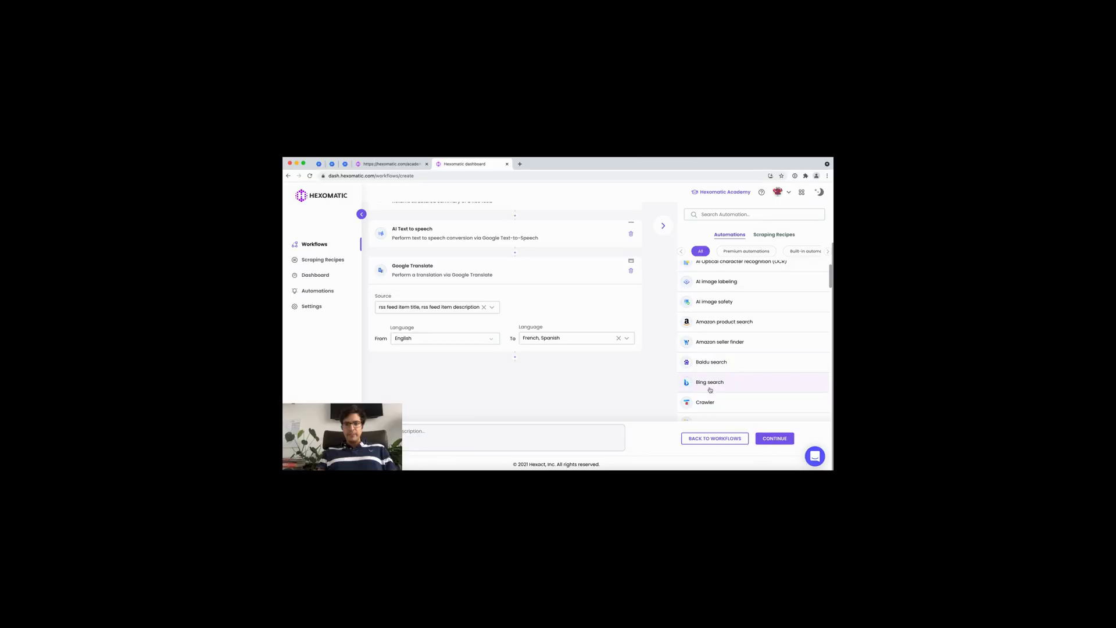
pyautogui.scroll(1, 710, 390)
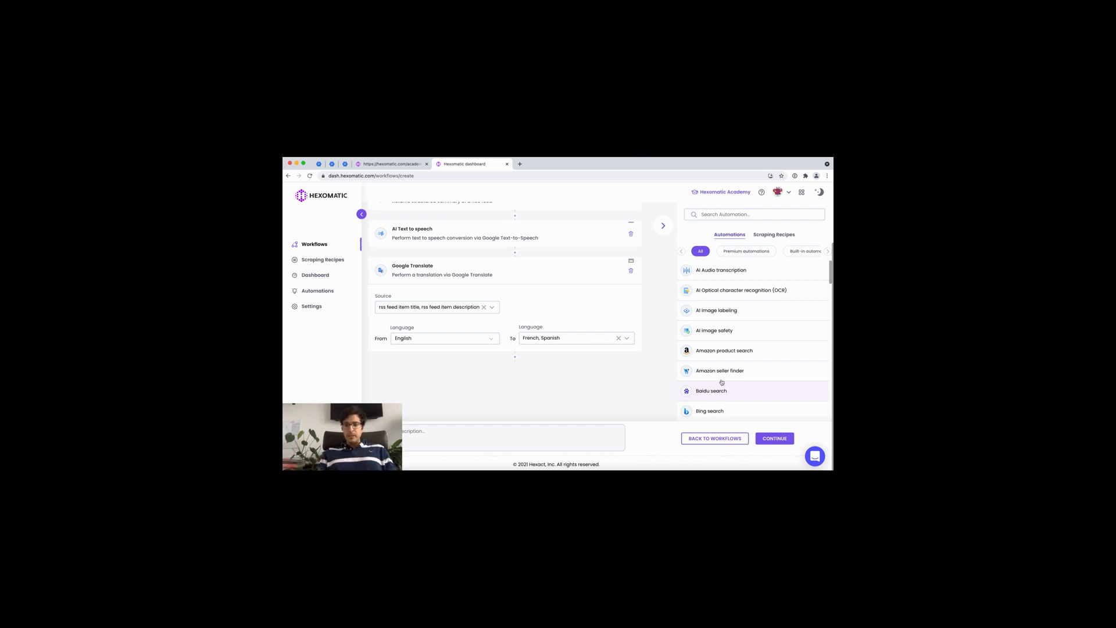
pyautogui.scroll(-2, 741, 362)
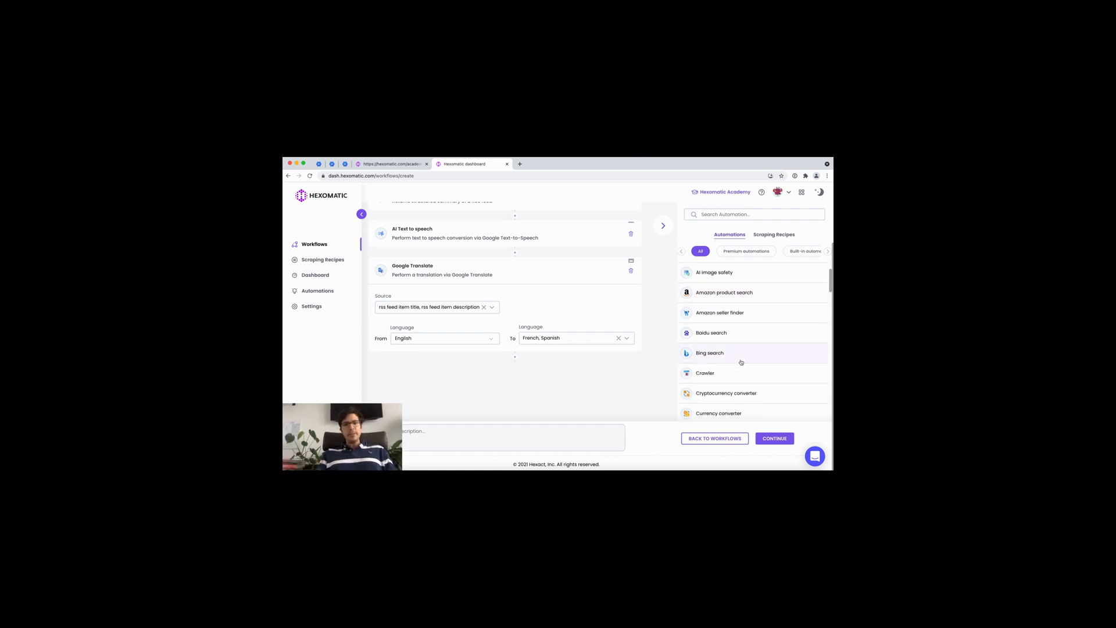
pyautogui.scroll(-2, 741, 362)
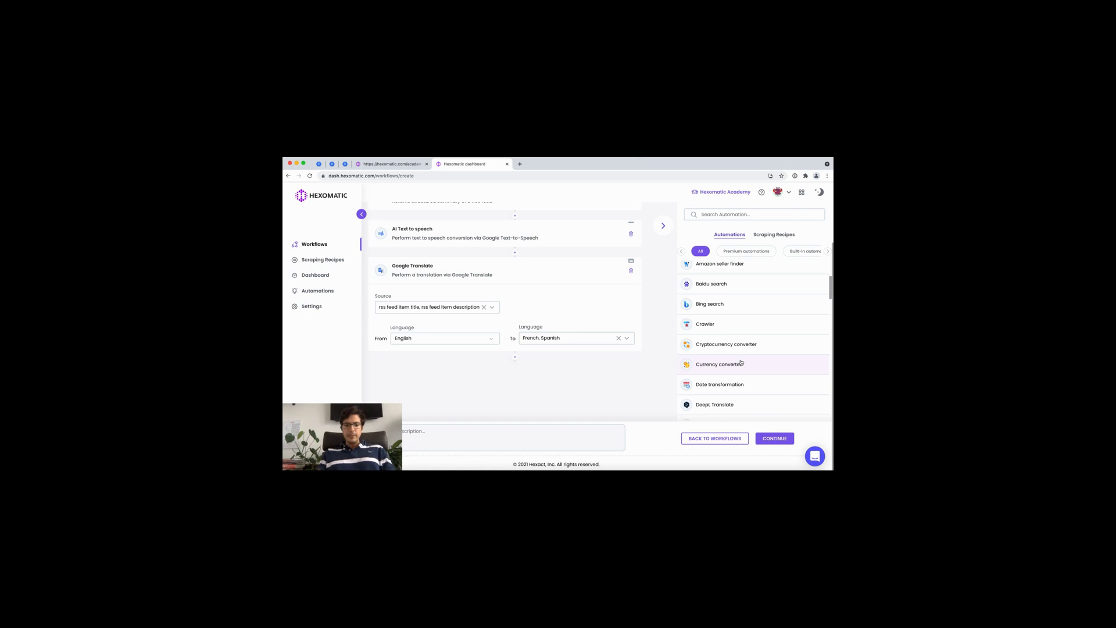
# Add a Screenshot capture step, searching 'scre', with source Rss Feed Item Link
pyautogui.click(759, 216)
pyautogui.write('scree')
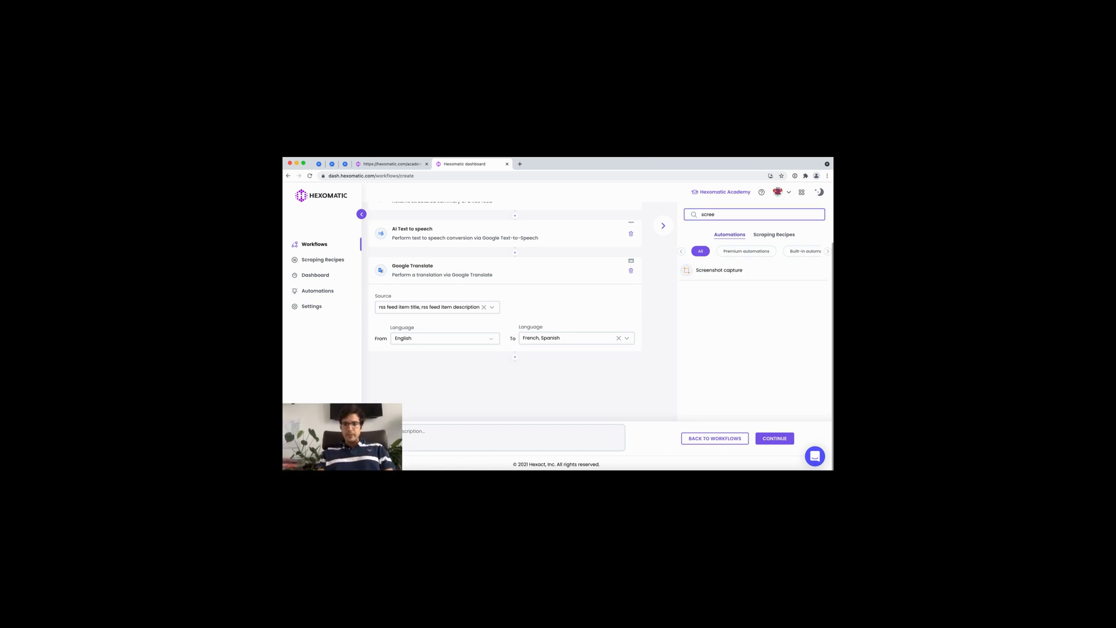
pyautogui.press('BackSpace')
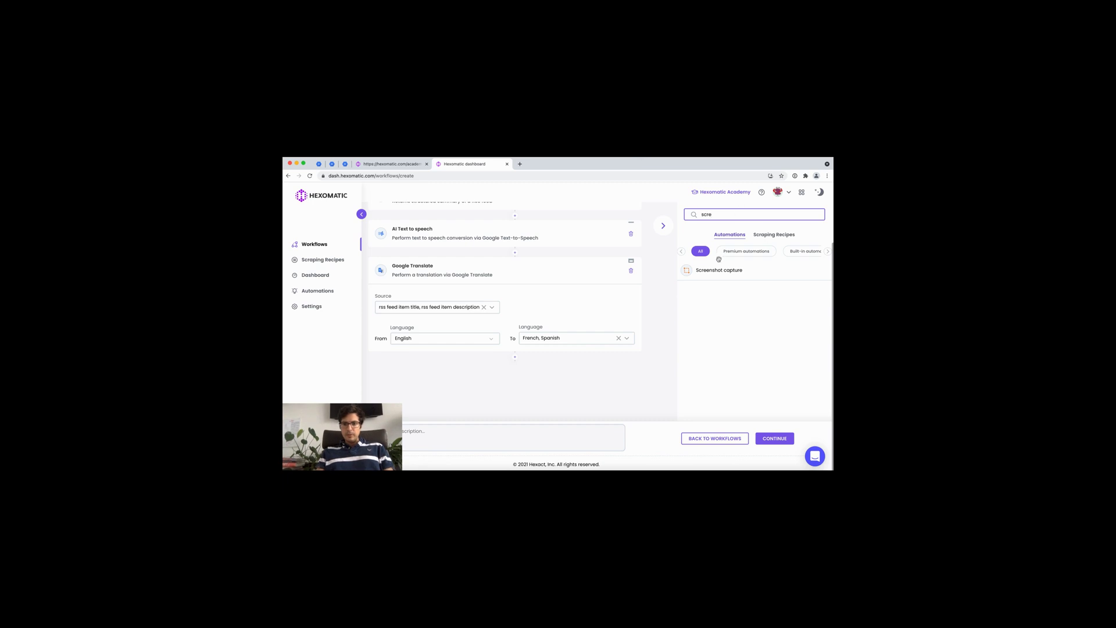
pyautogui.click(719, 270)
pyautogui.click(432, 339)
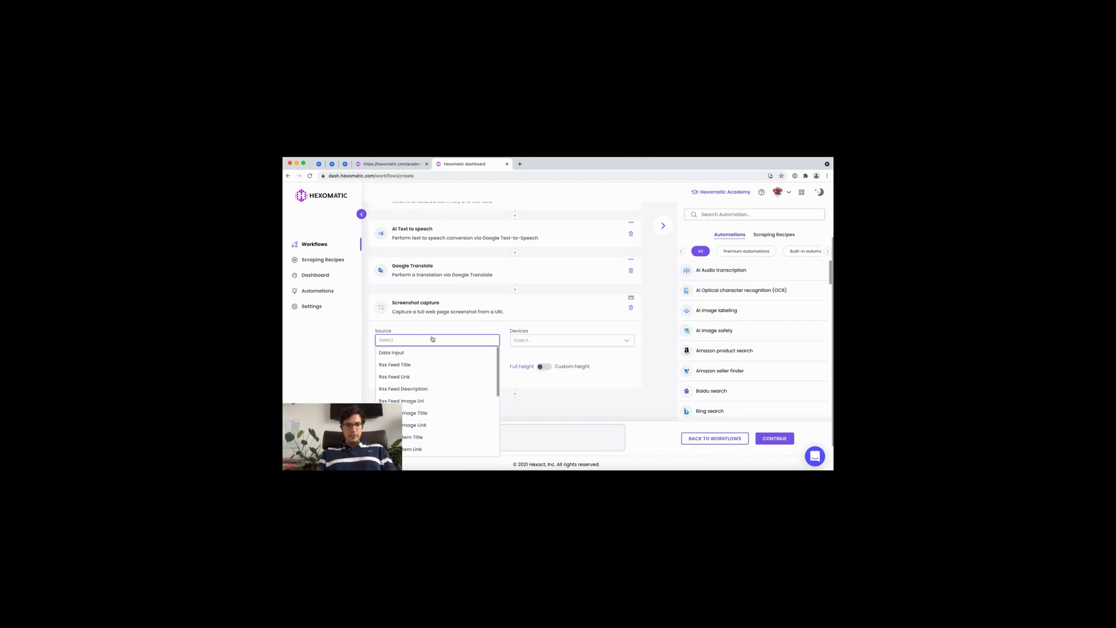
pyautogui.scroll(-5, 453, 383)
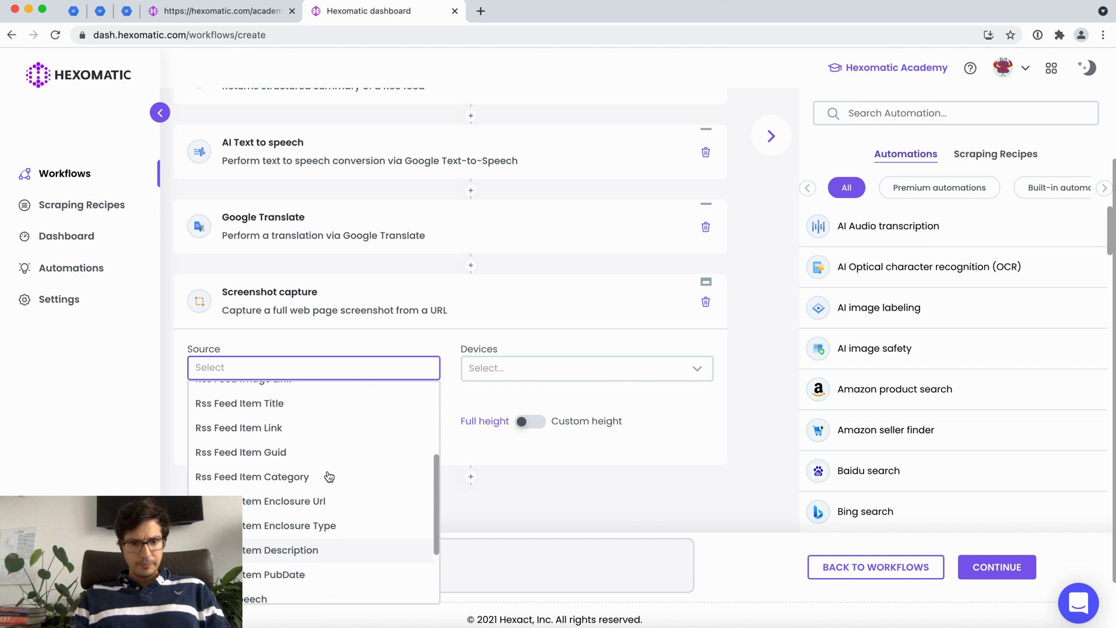
pyautogui.click(272, 432)
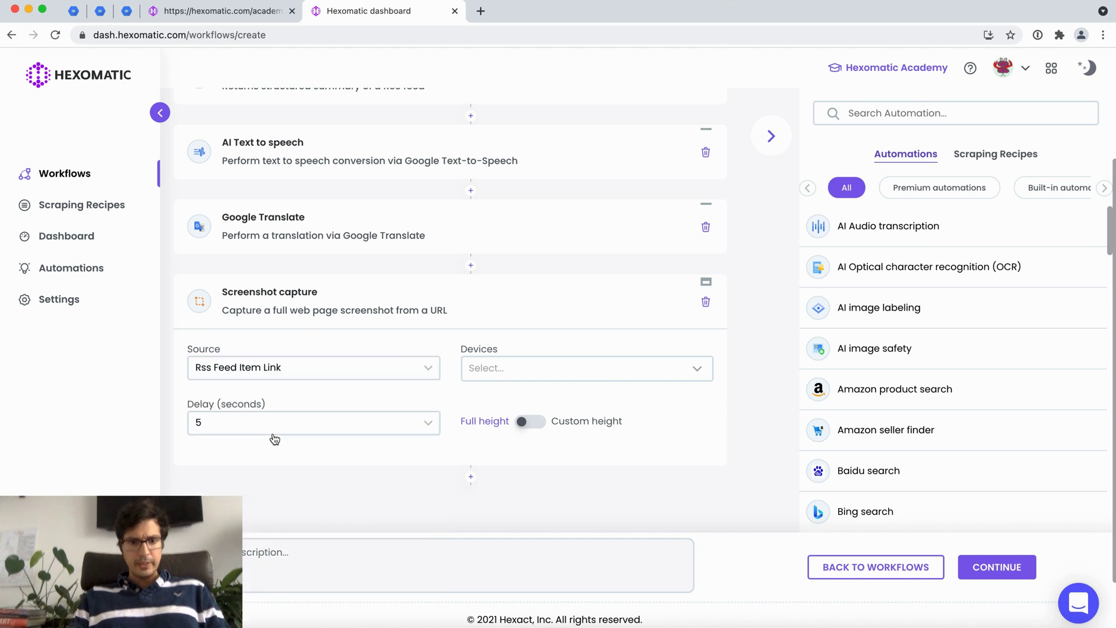
# Set the screenshot device size to Desktop 4k
pyautogui.click(557, 368)
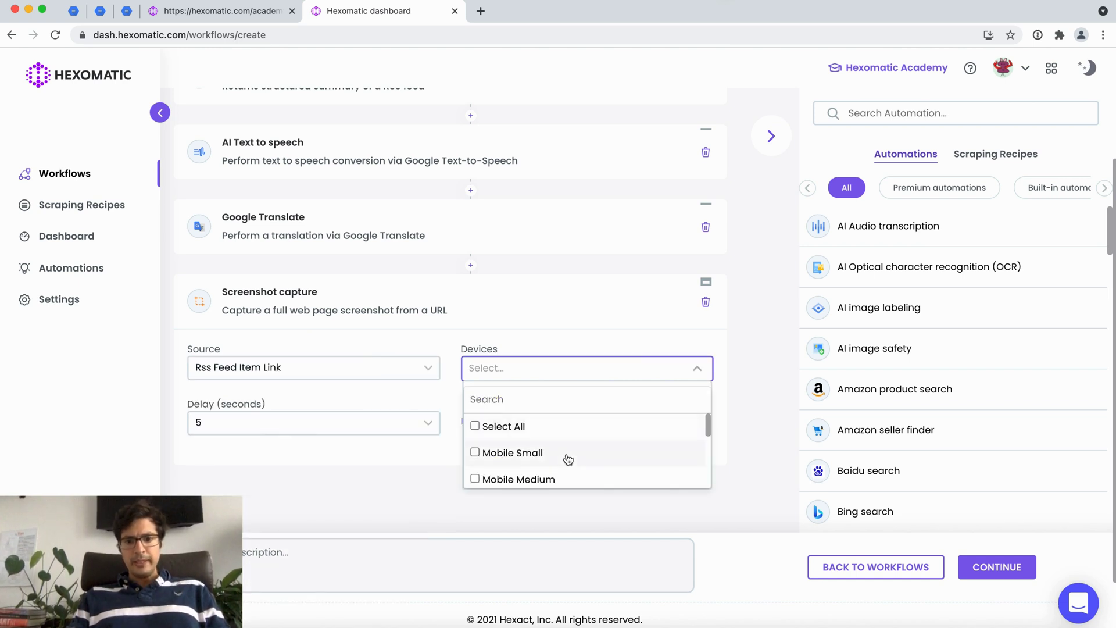
pyautogui.scroll(-3, 567, 460)
pyautogui.click(475, 474)
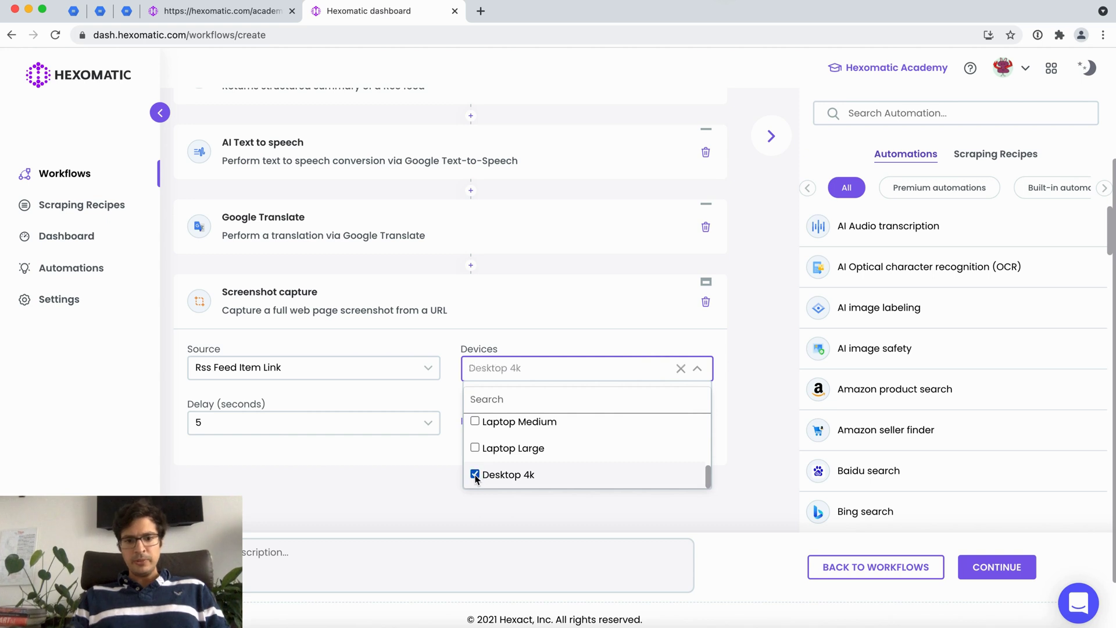
pyautogui.click(419, 465)
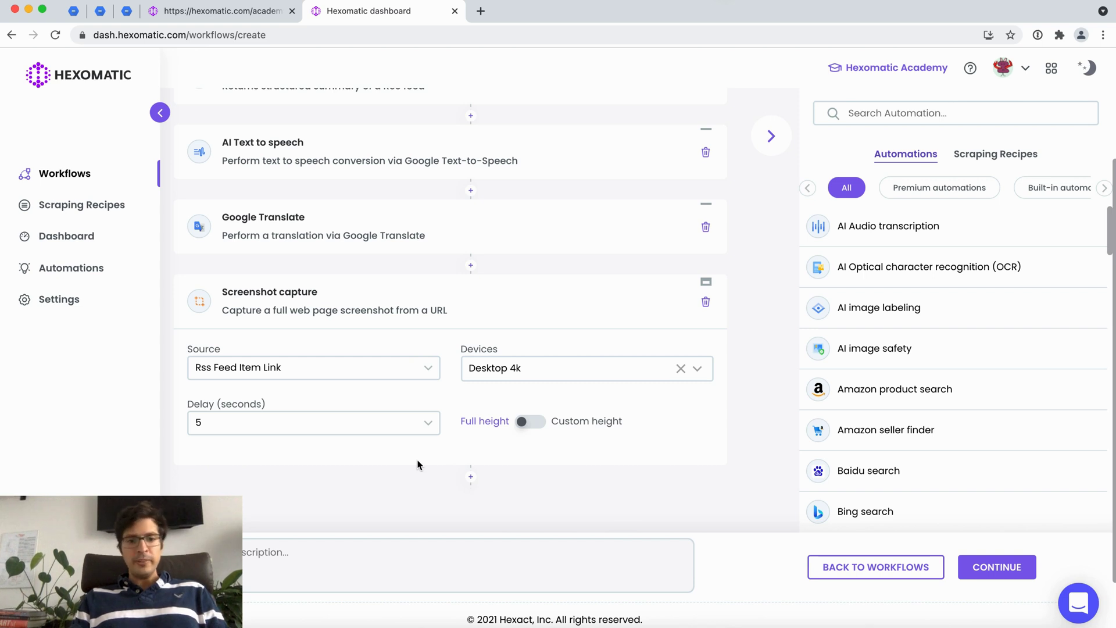
# Continue past the editor and launch the tutorial workflow with Run Now
pyautogui.click(987, 568)
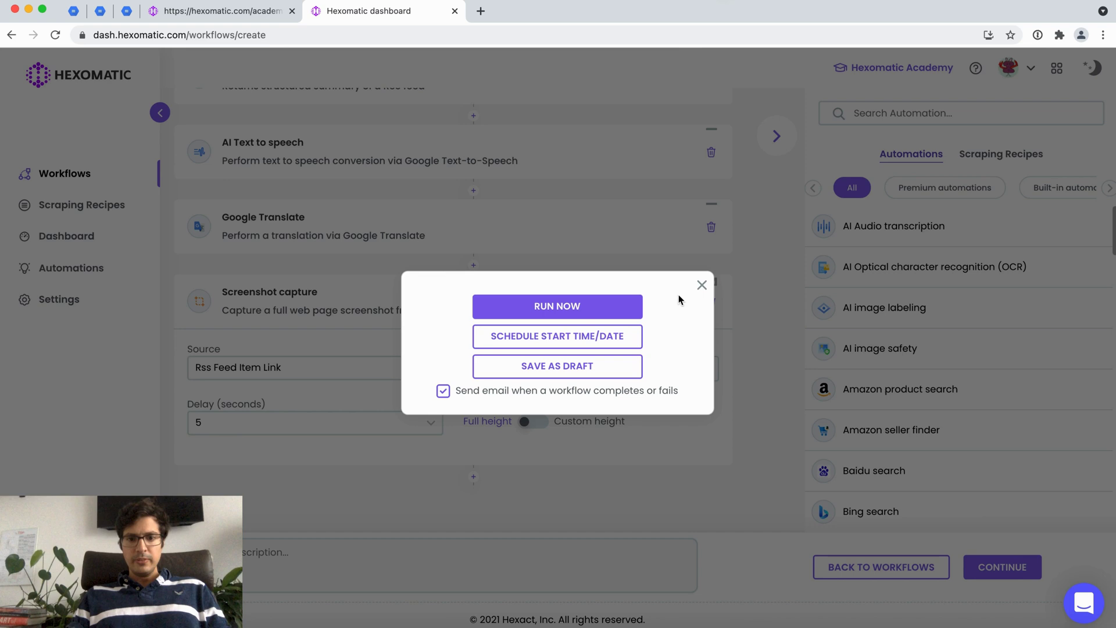
pyautogui.click(586, 311)
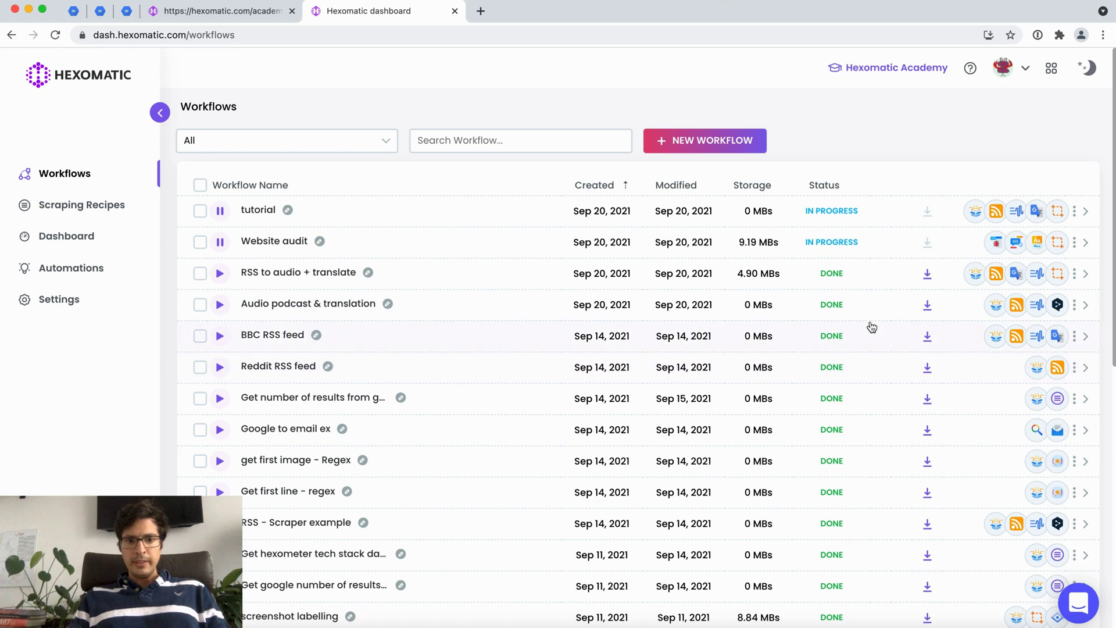
pyautogui.click(927, 274)
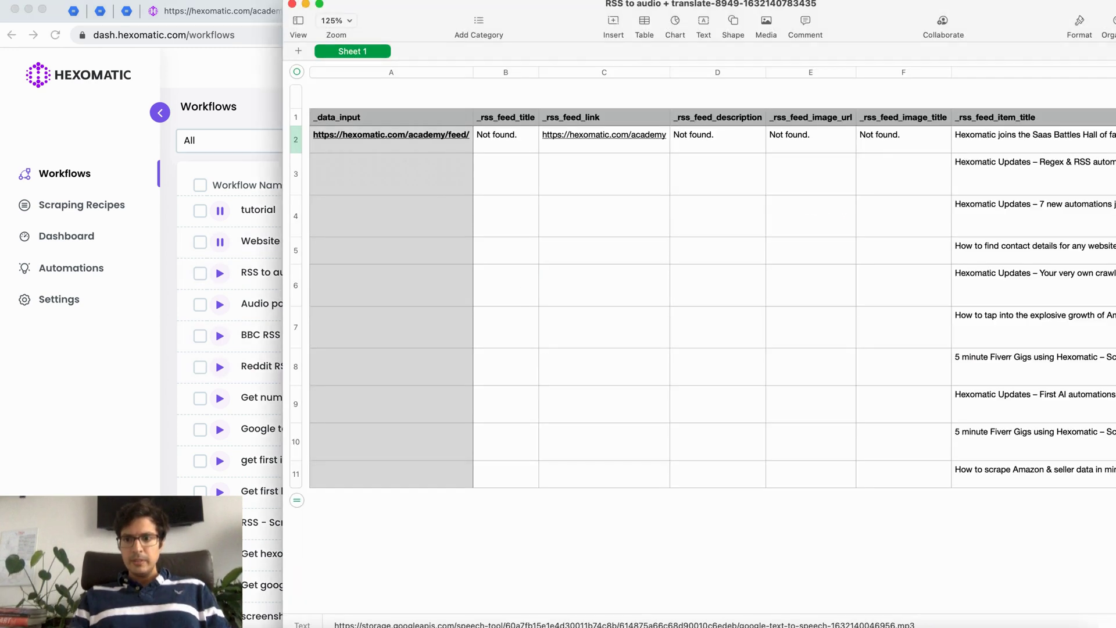
pyautogui.hscroll(1, 587, 190)
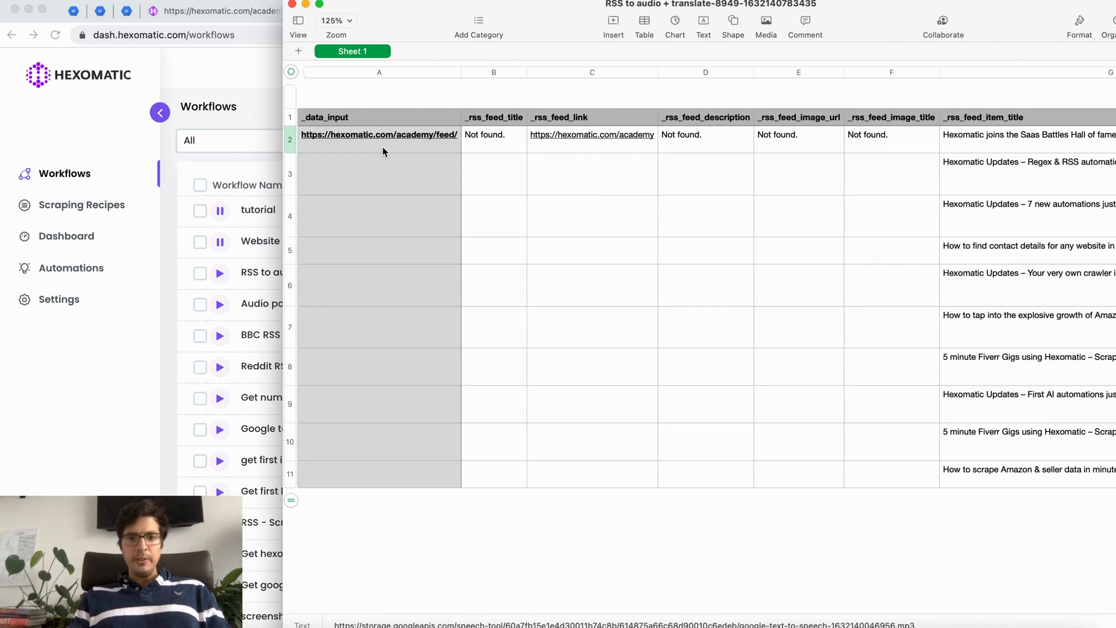
pyautogui.hscroll(-1, 383, 146)
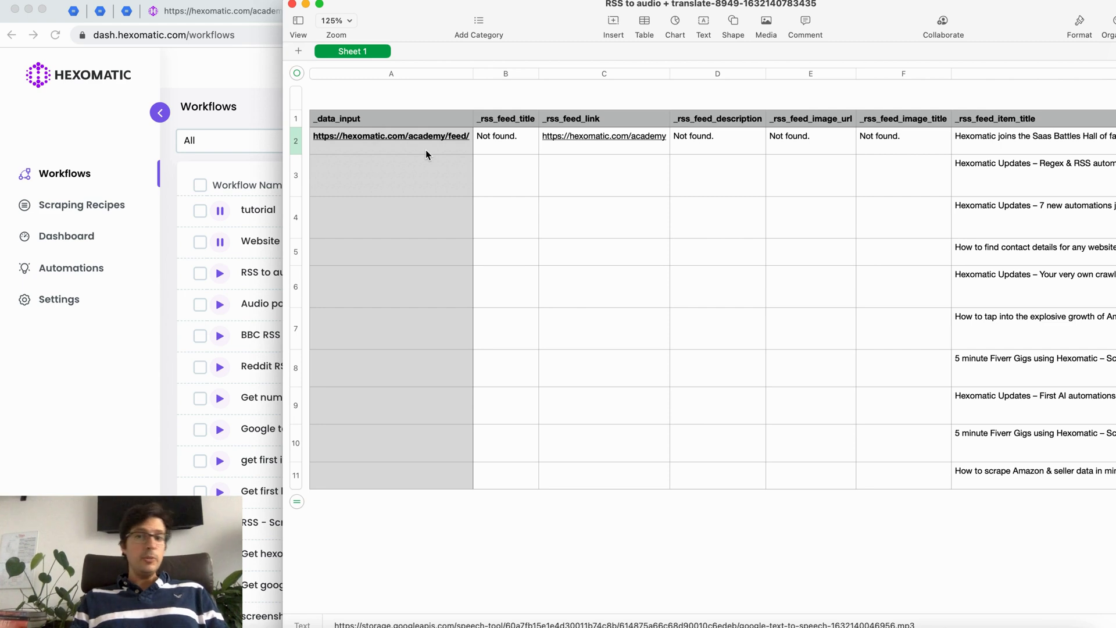
pyautogui.hscroll(8, 690, 136)
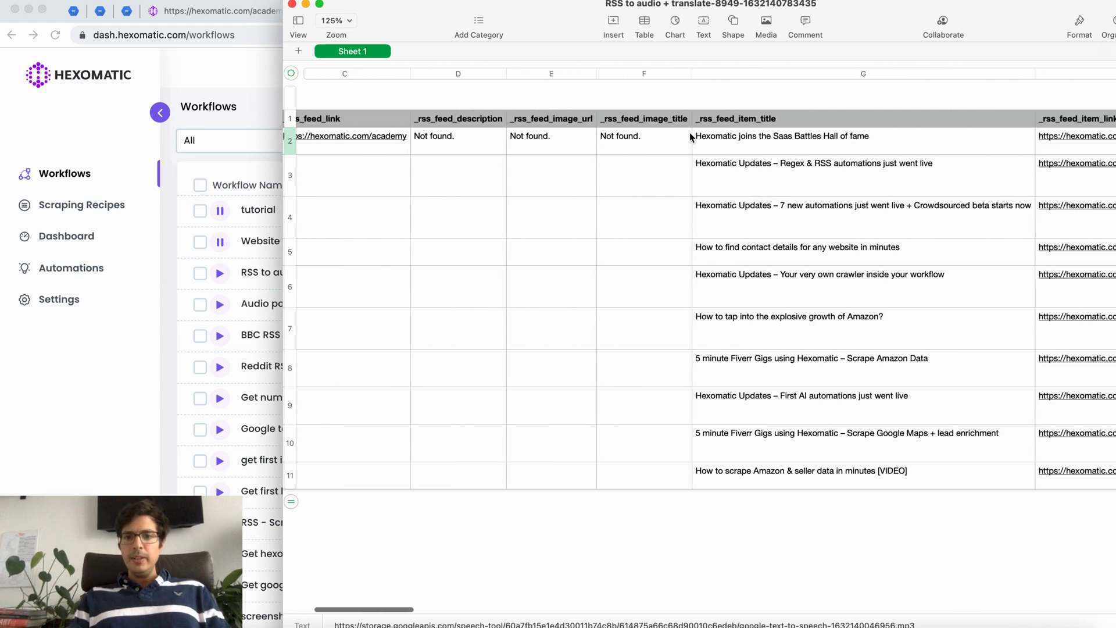
pyautogui.hscroll(6, 690, 137)
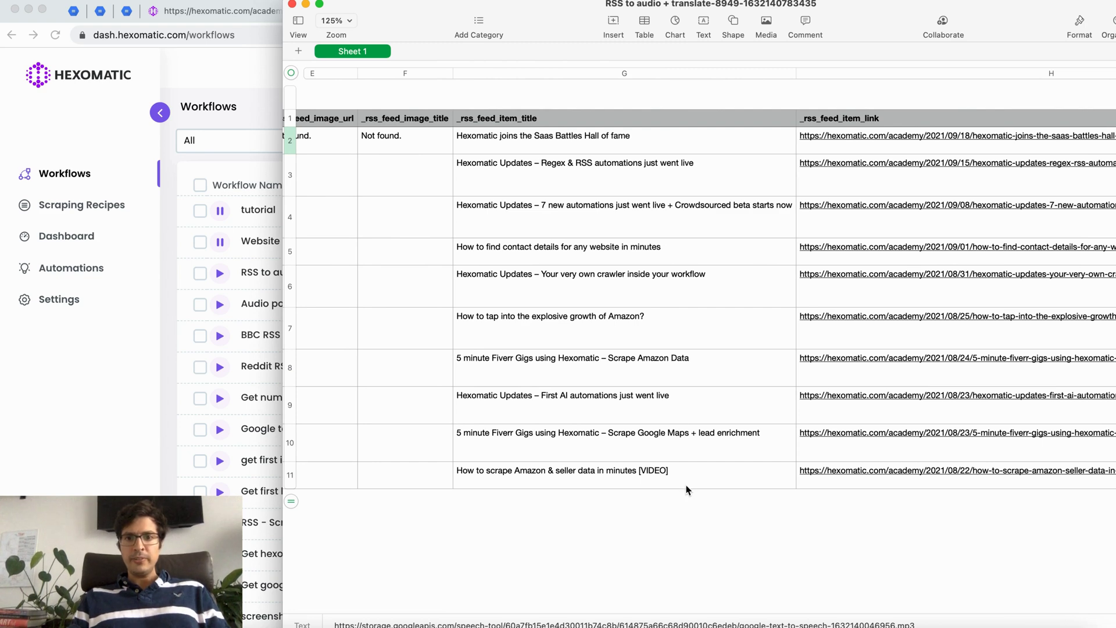
pyautogui.hscroll(6, 686, 490)
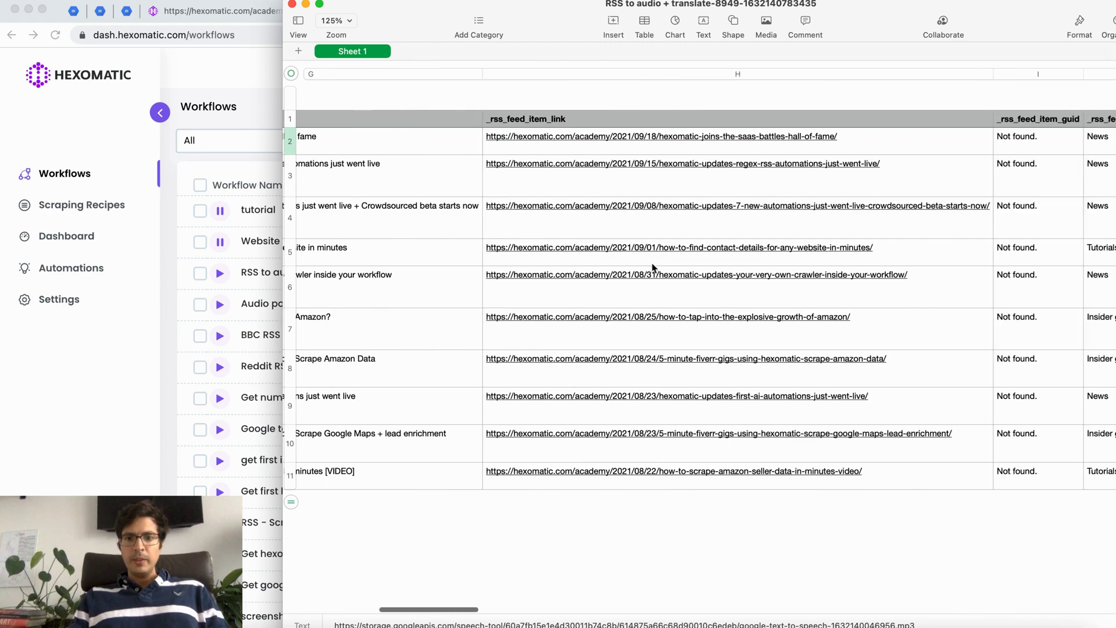
pyautogui.hscroll(8, 625, 429)
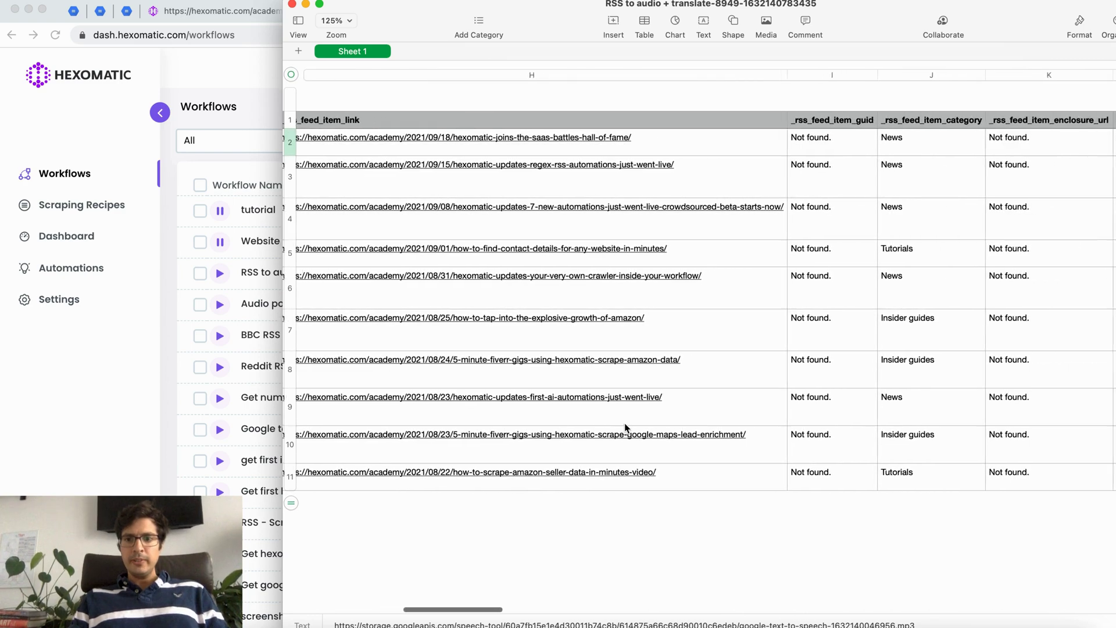
pyautogui.hscroll(6, 624, 428)
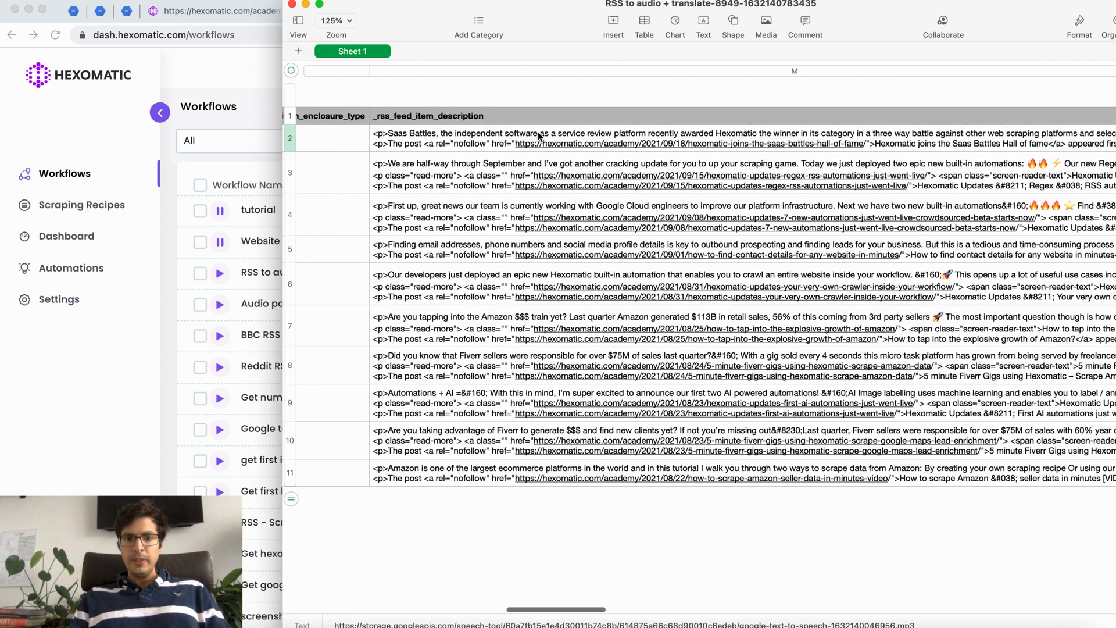
pyautogui.hscroll(1, 539, 136)
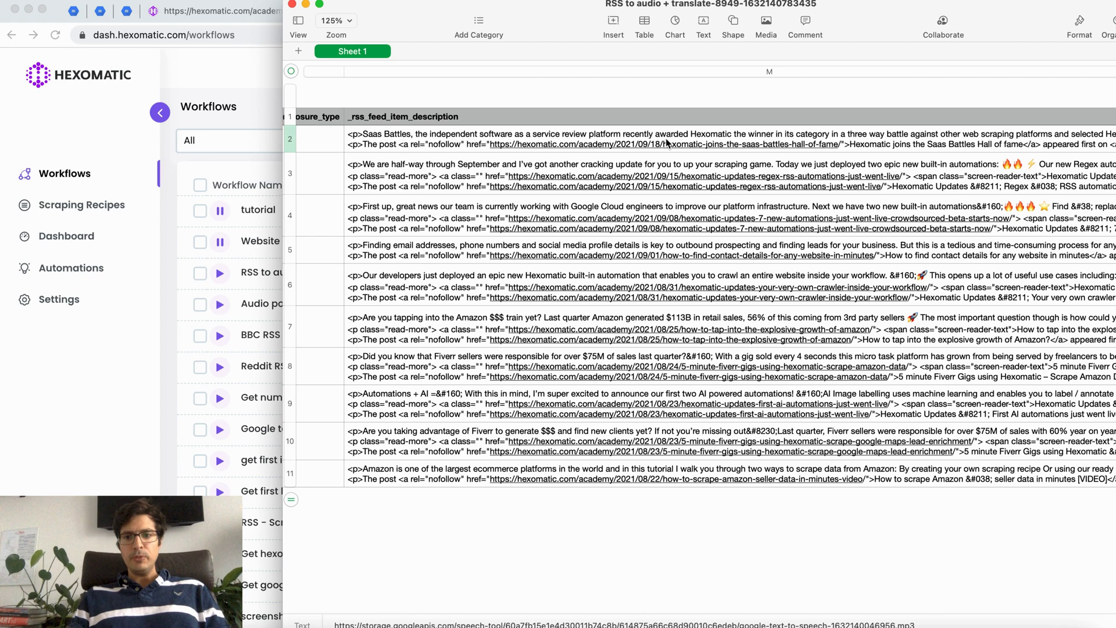
pyautogui.hscroll(10, 667, 142)
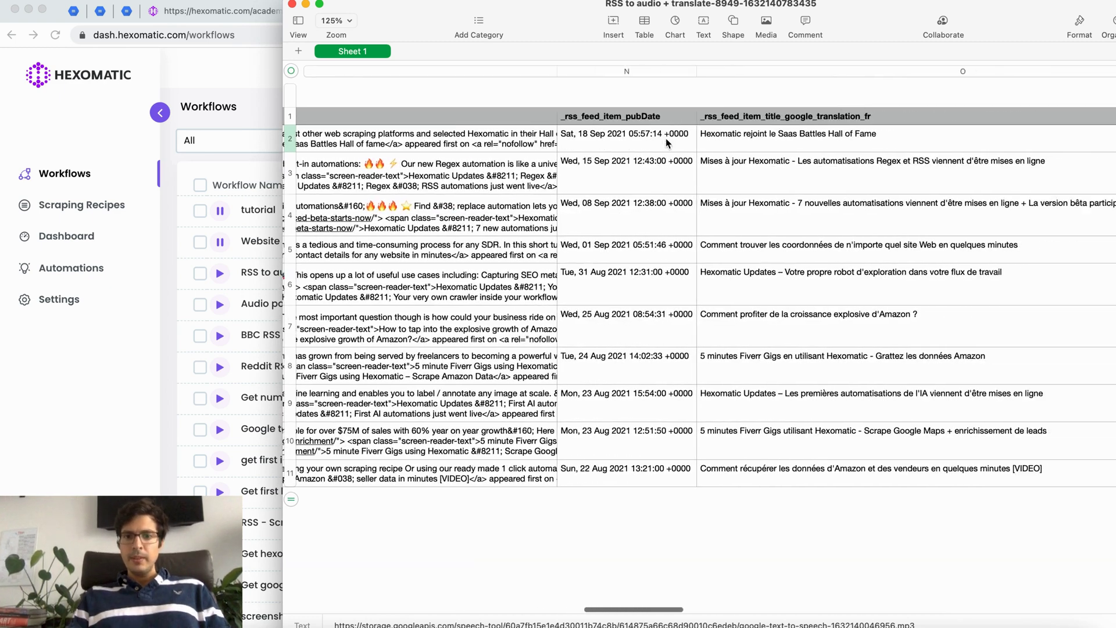
pyautogui.hscroll(10, 666, 142)
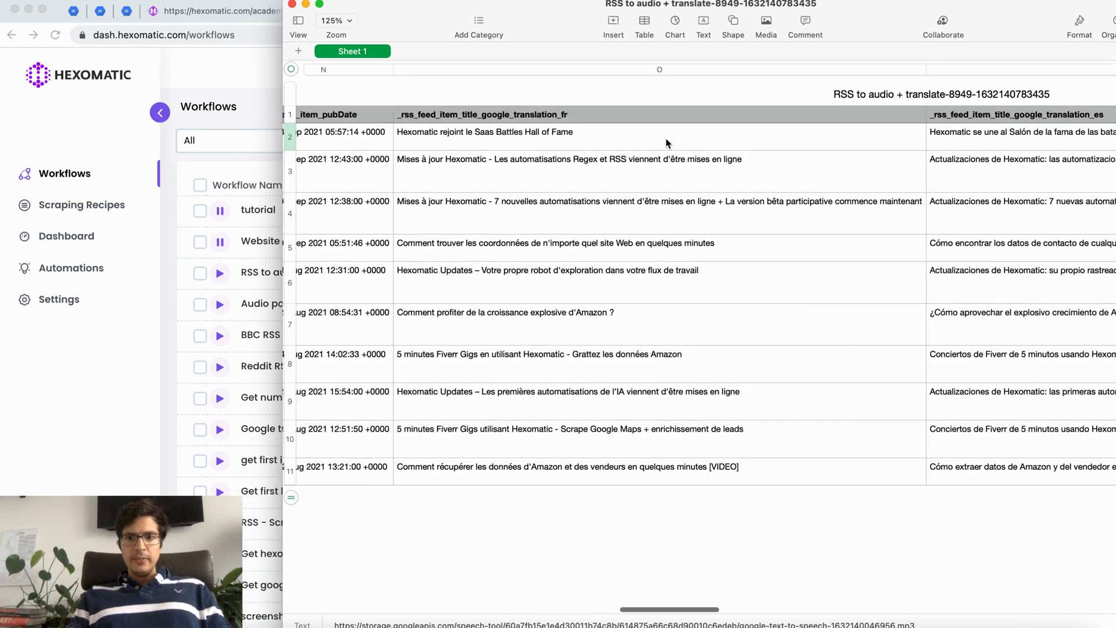
pyautogui.hscroll(10, 666, 142)
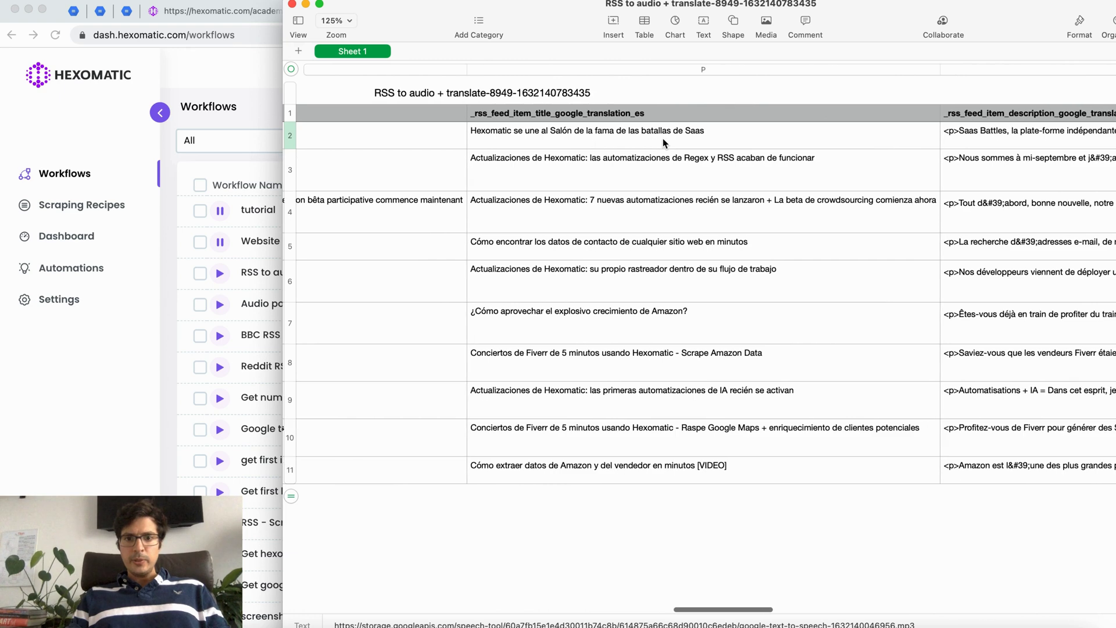
pyautogui.hscroll(-10, 548, 141)
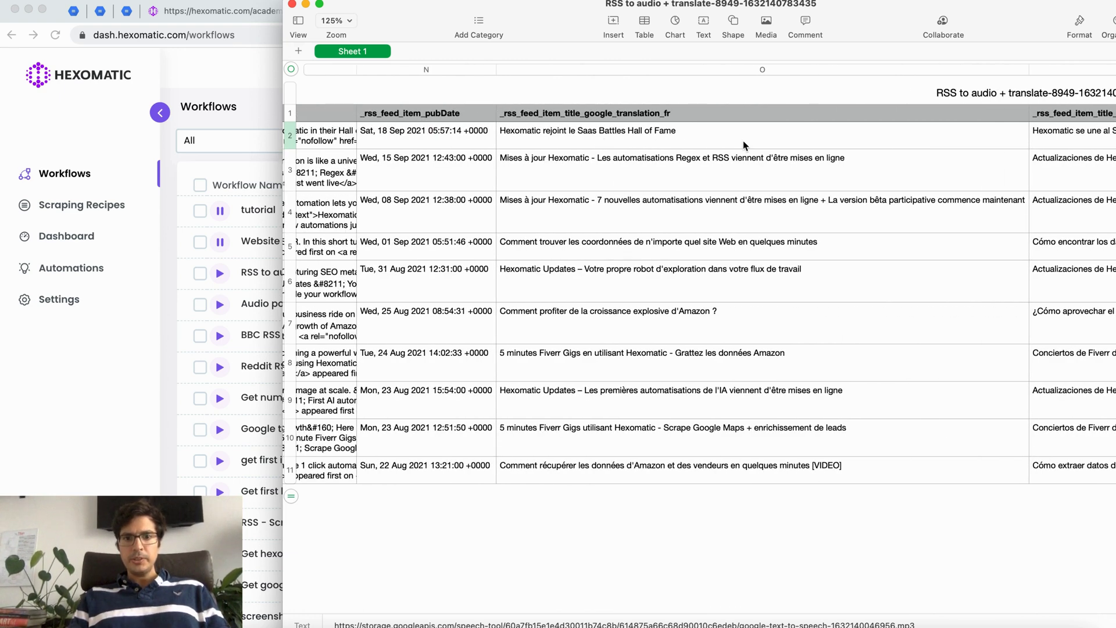
pyautogui.hscroll(10, 758, 144)
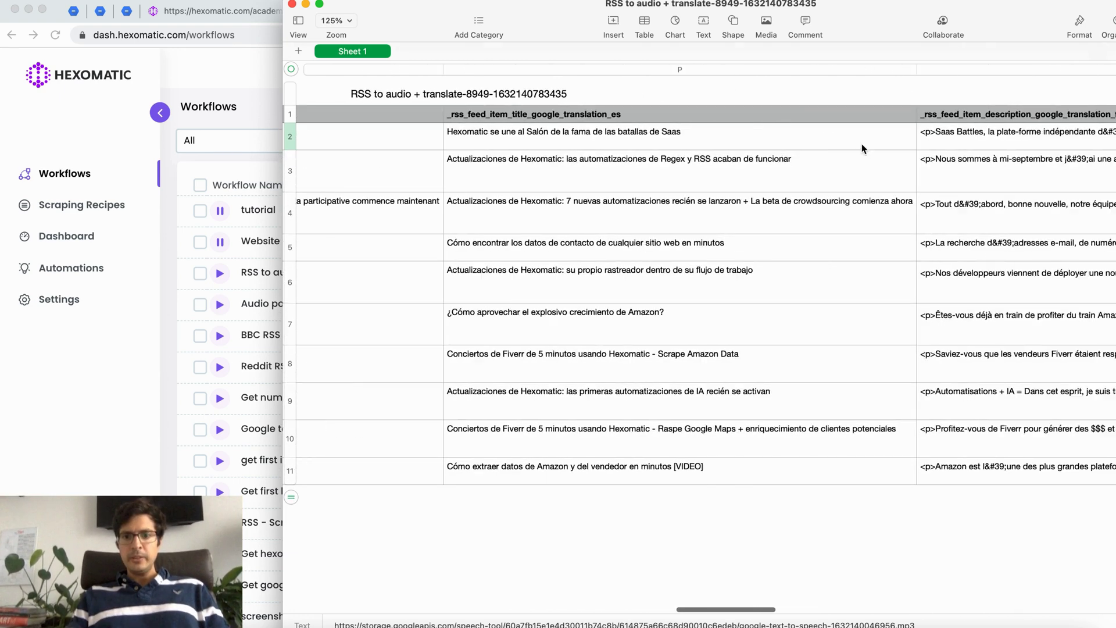
pyautogui.hscroll(10, 861, 144)
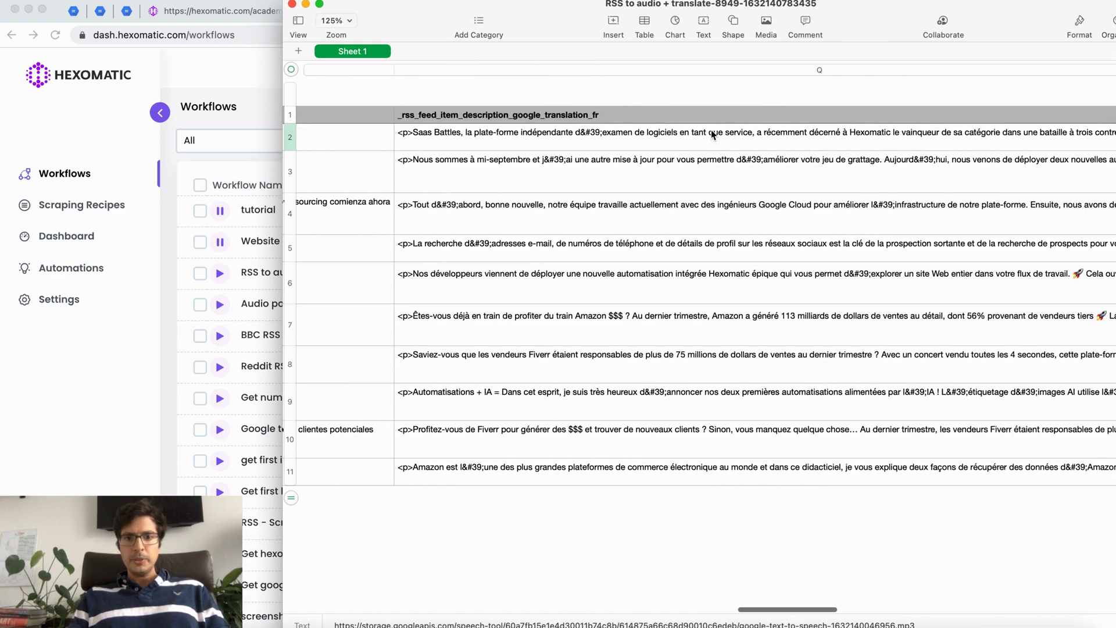
pyautogui.hscroll(10, 710, 130)
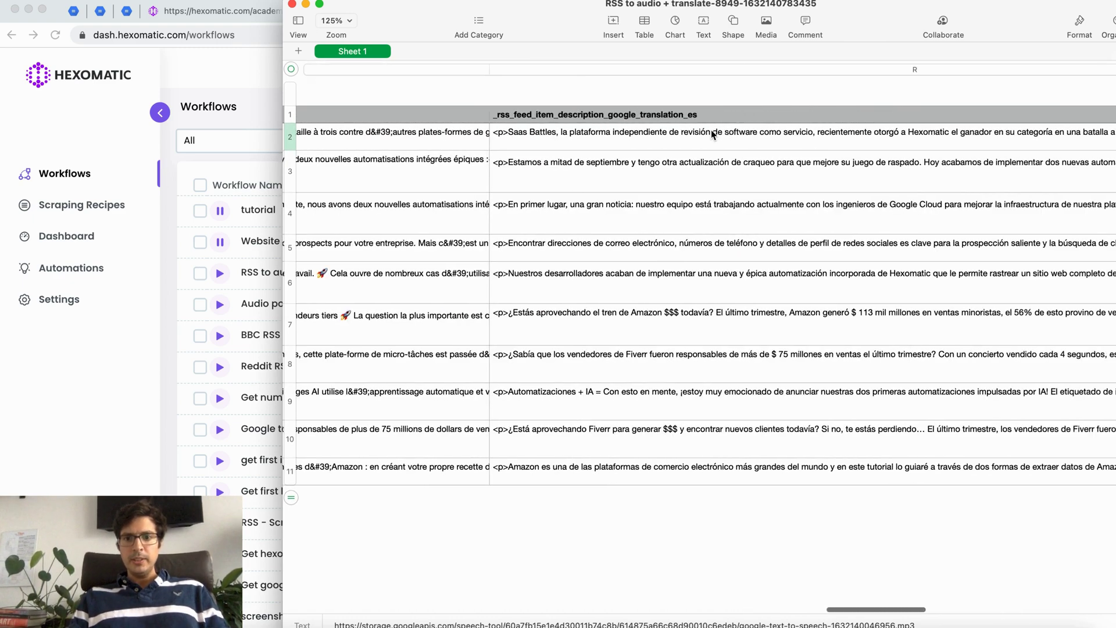
pyautogui.hscroll(15, 796, 141)
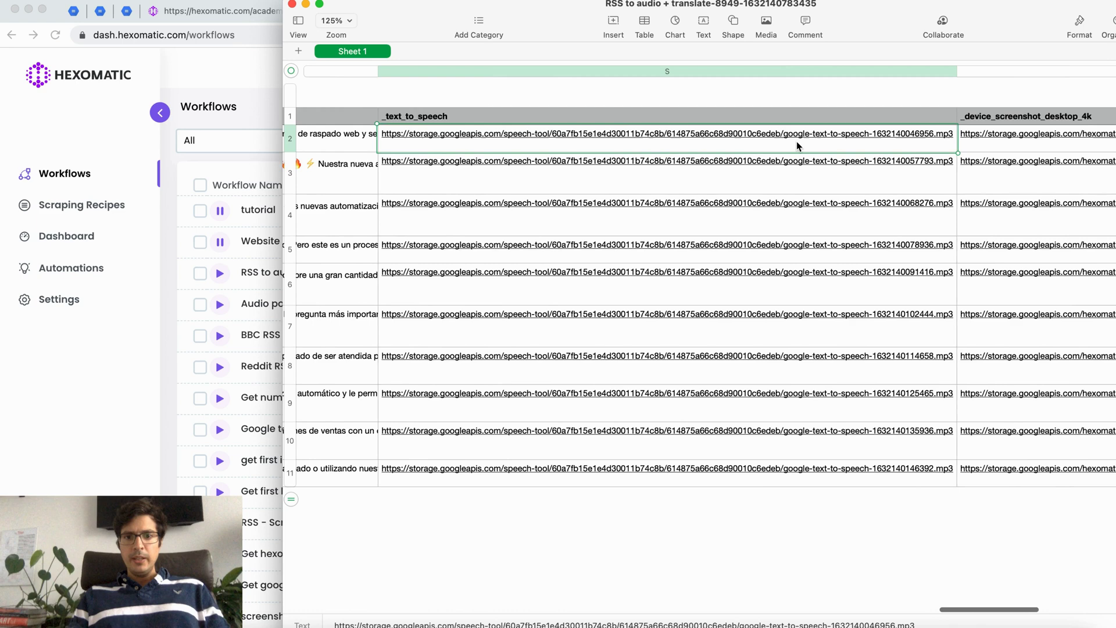
pyautogui.hscroll(-5, 817, 145)
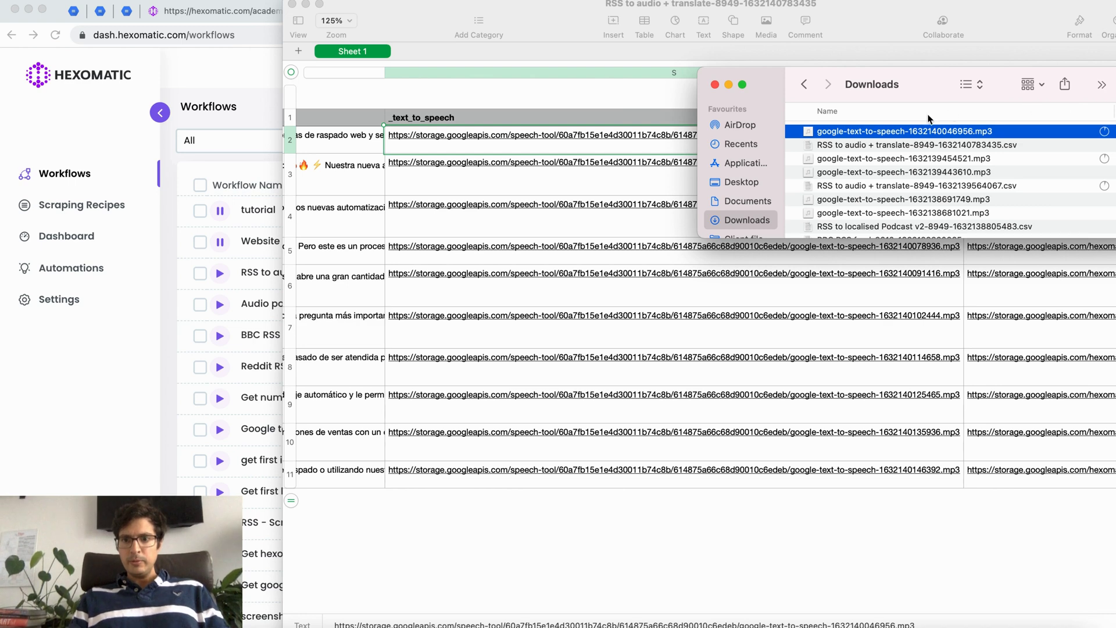
pyautogui.press('space')
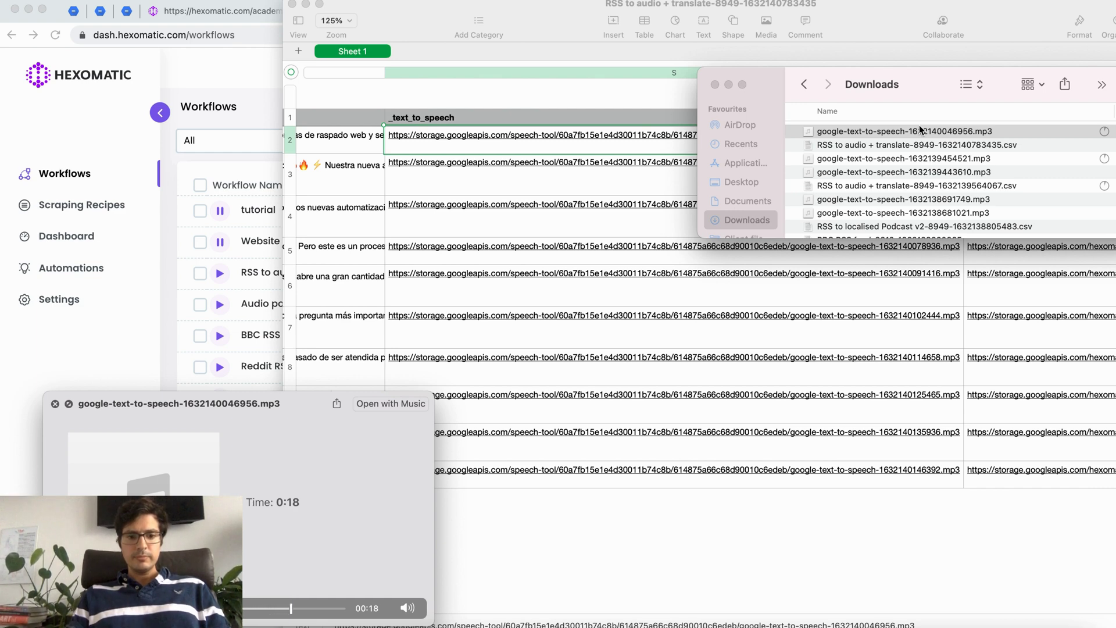
pyautogui.press('space')
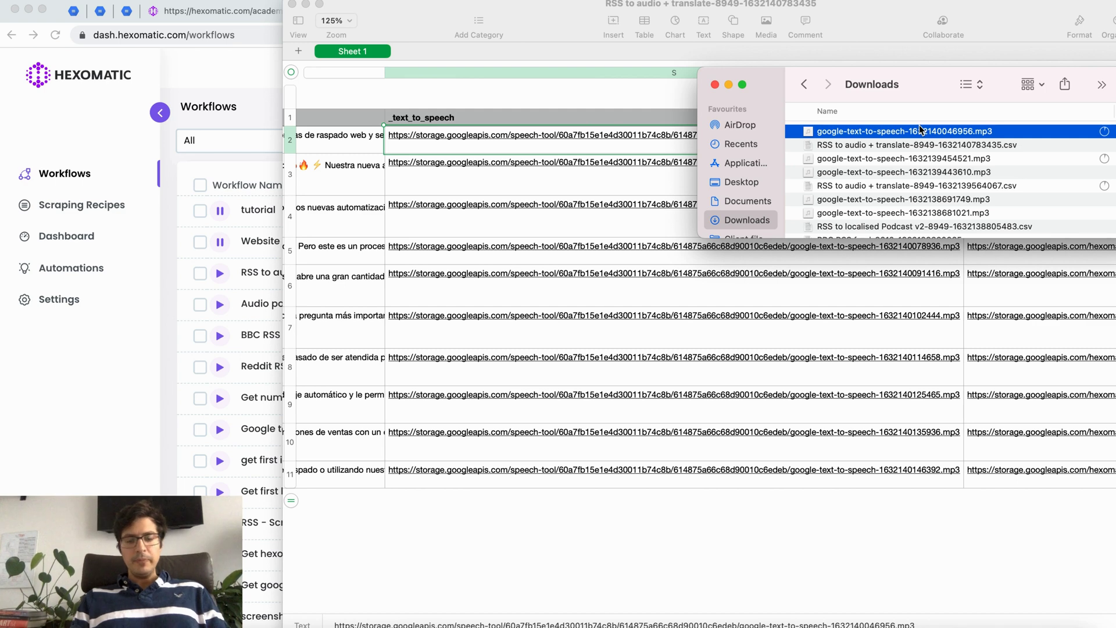
# In the Numbers results, select the text_to_speech and first Desktop 4k screenshot links
pyautogui.click(681, 89)
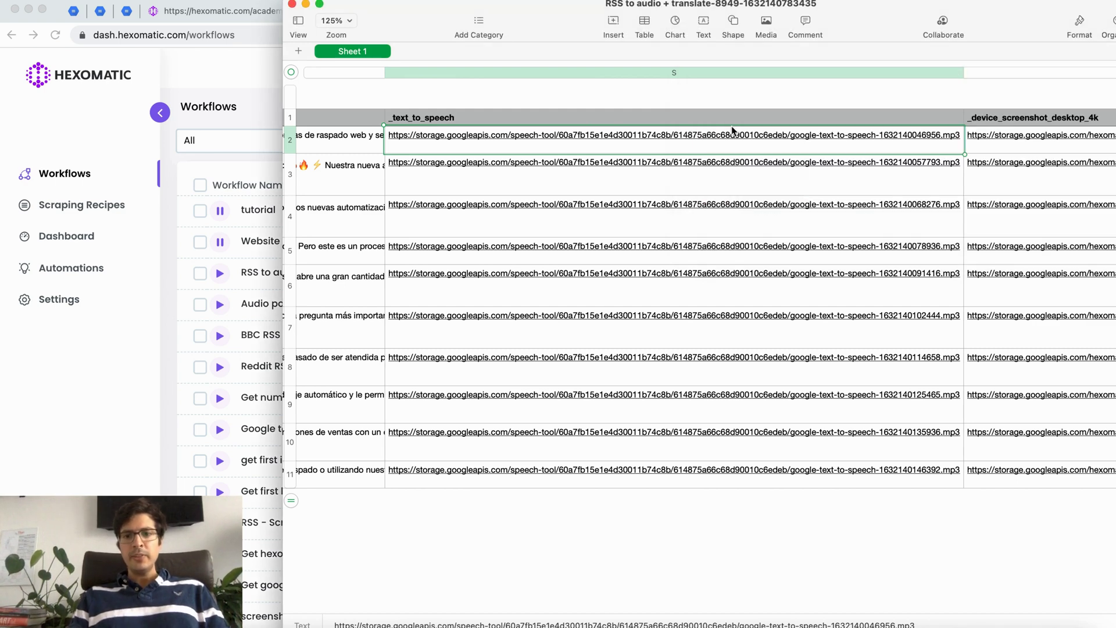
pyautogui.click(840, 181)
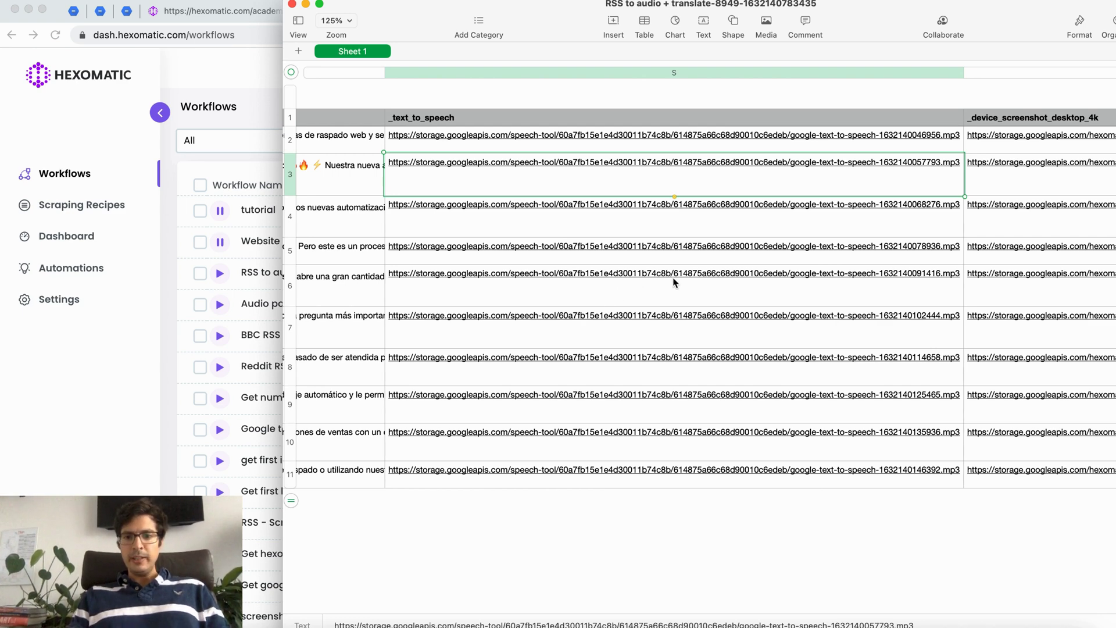
pyautogui.hscroll(10, 608, 353)
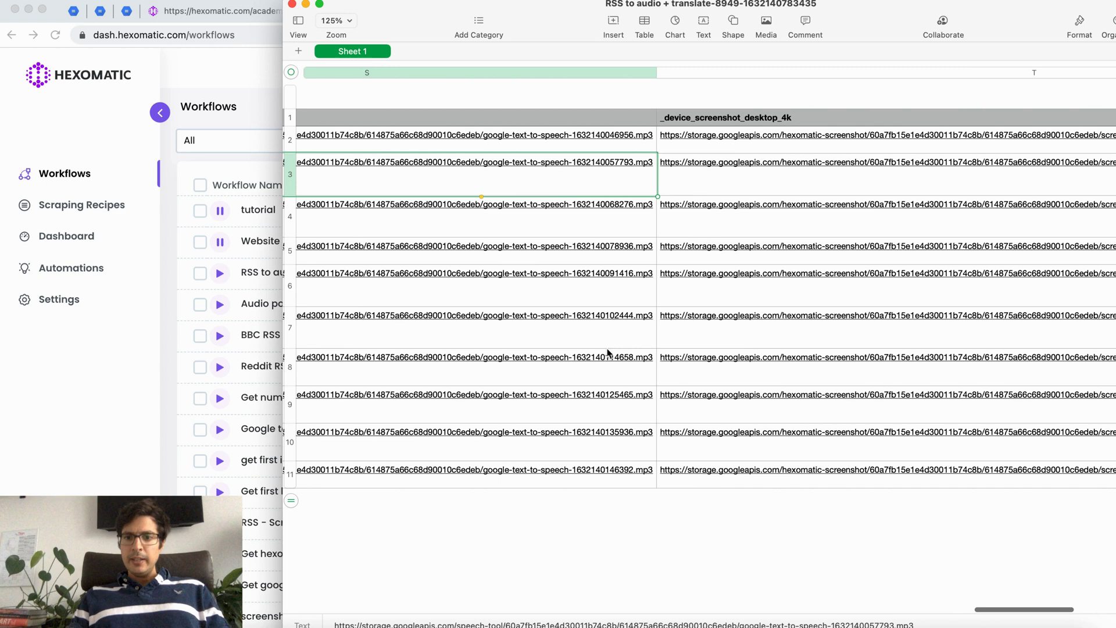
pyautogui.click(727, 150)
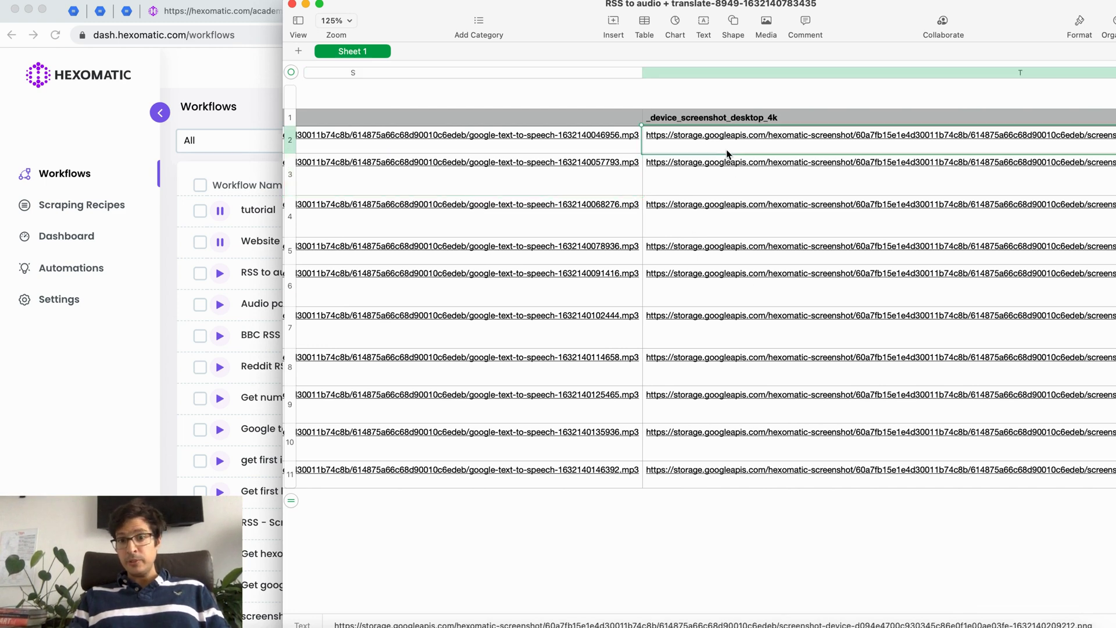
# View a captured 4K page screenshot in Chrome, zooming in and out, then return to Hexomatic
pyautogui.click(74, 14)
pyautogui.click(100, 11)
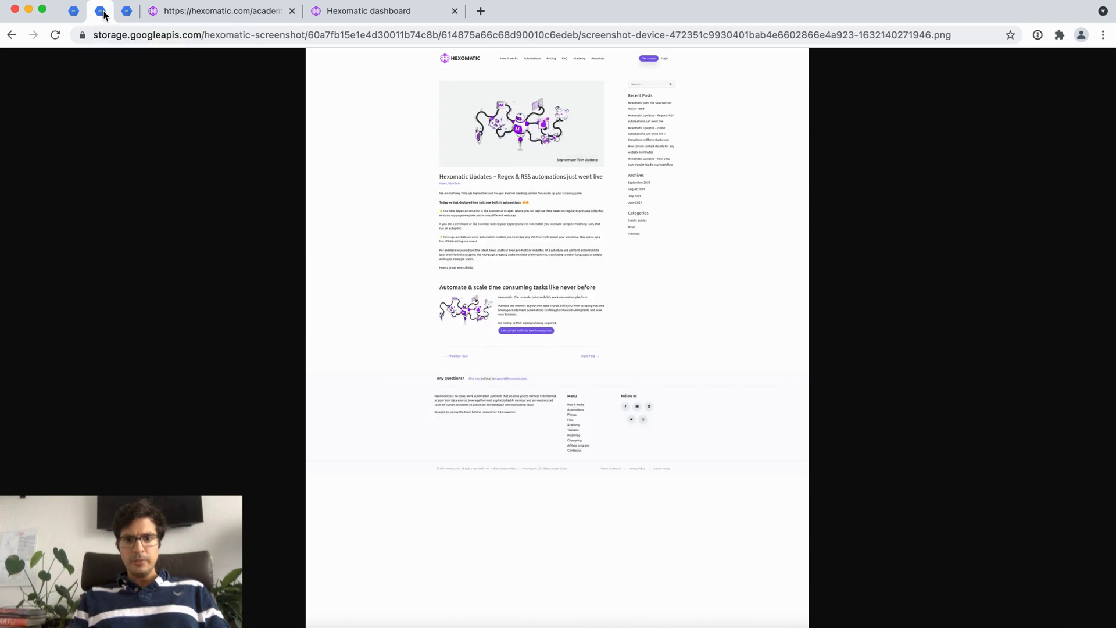
pyautogui.click(506, 133)
pyautogui.click(507, 133)
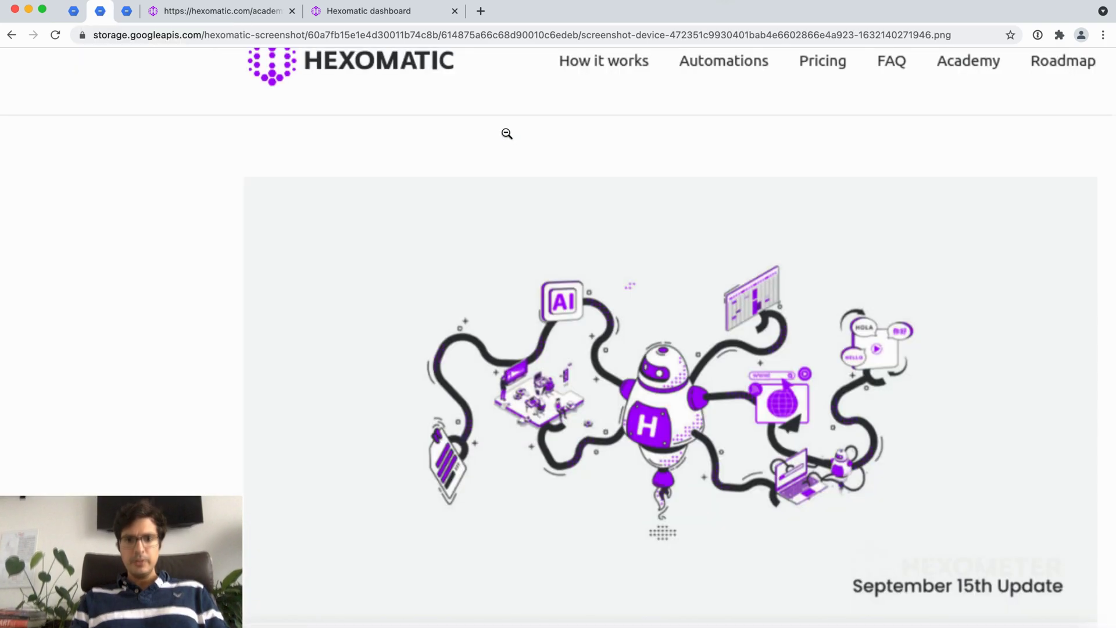
pyautogui.scroll(-10, 507, 133)
pyautogui.press('super+minus')
pyautogui.scroll(1, 501, 142)
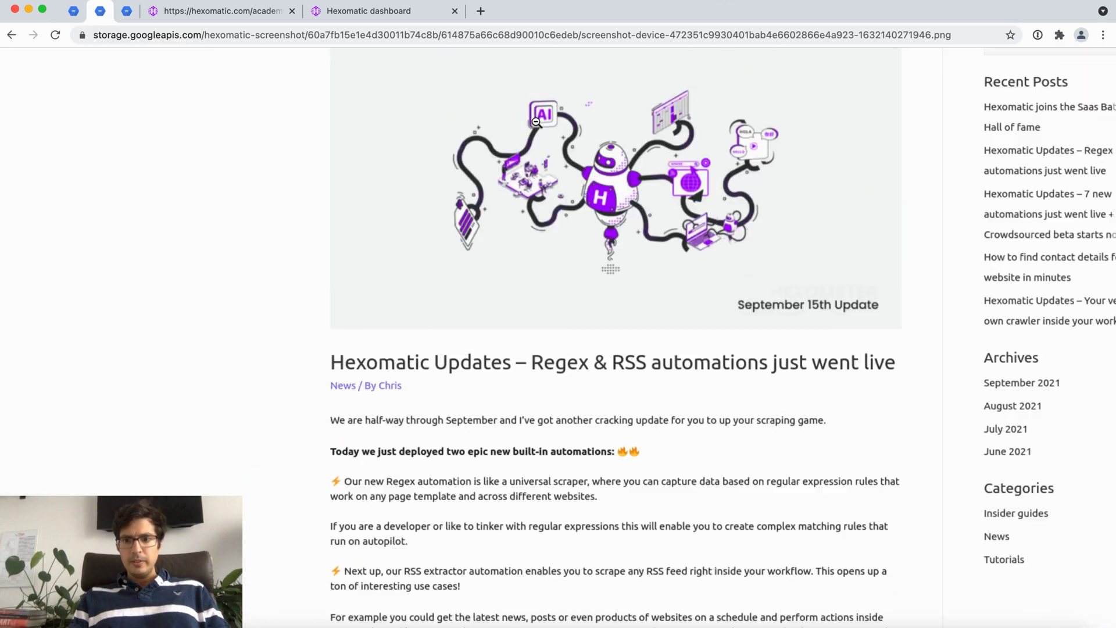
pyautogui.press('super+5')
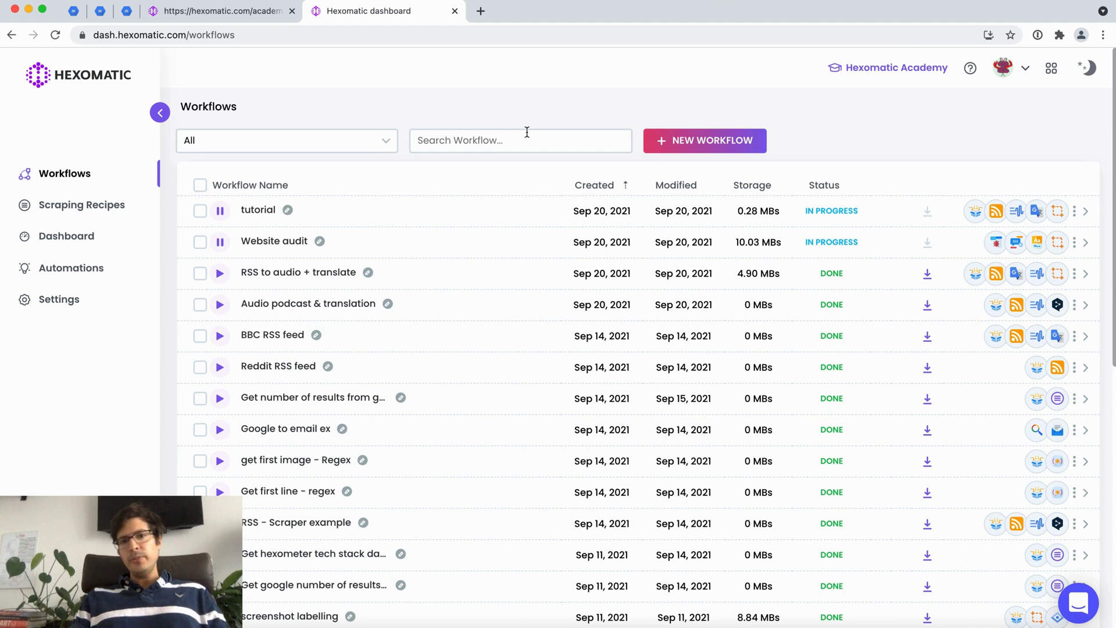